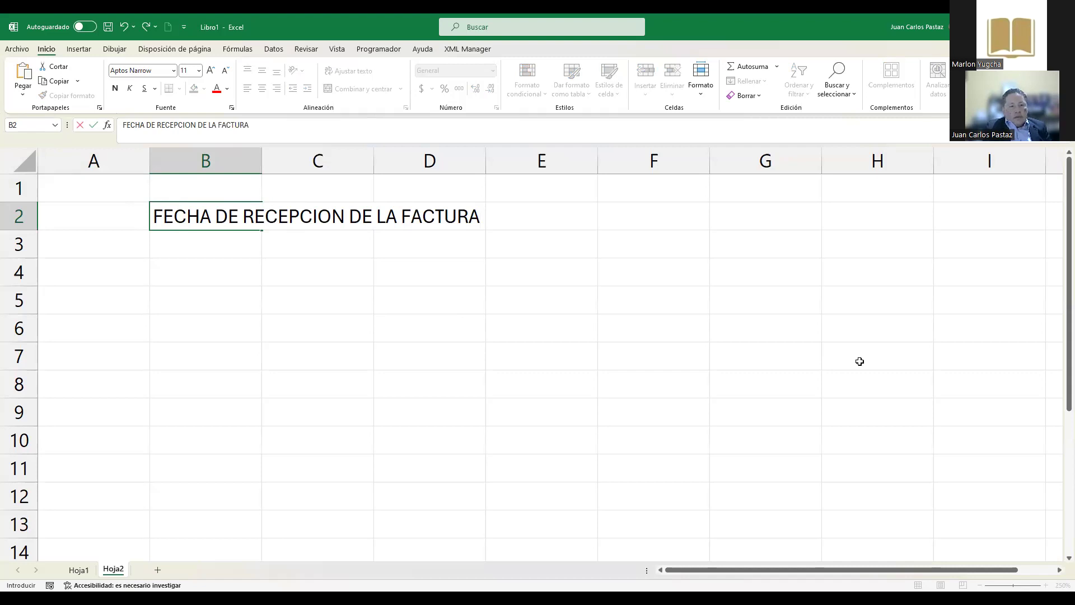
Enter the label "FECHA DE EMISION DE FACTURA" in B1, above the reception date label
{"action": "key", "text": "Up"}
{"action": "key", "text": "Up"}
{"action": "type", "text": "FEC"}
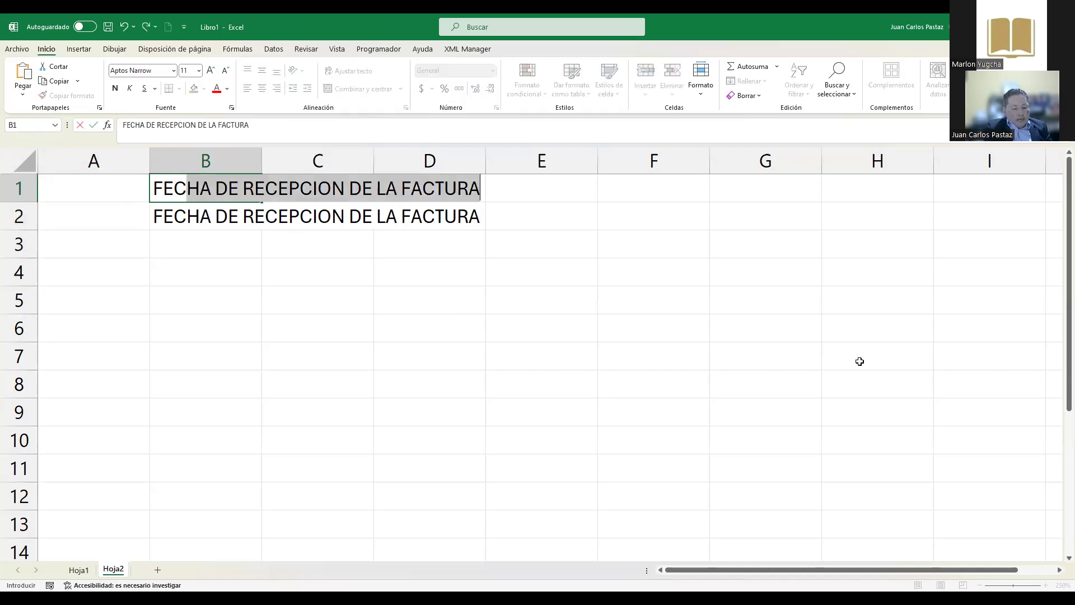
{"action": "type", "text": "HA DE EM,ISIO"}
{"action": "key", "text": "BackSpace"}
{"action": "key", "text": "BackSpace"}
{"action": "key", "text": "BackSpace"}
{"action": "key", "text": "BackSpace"}
{"action": "key", "text": "BackSpace"}
{"action": "type", "text": "I"}
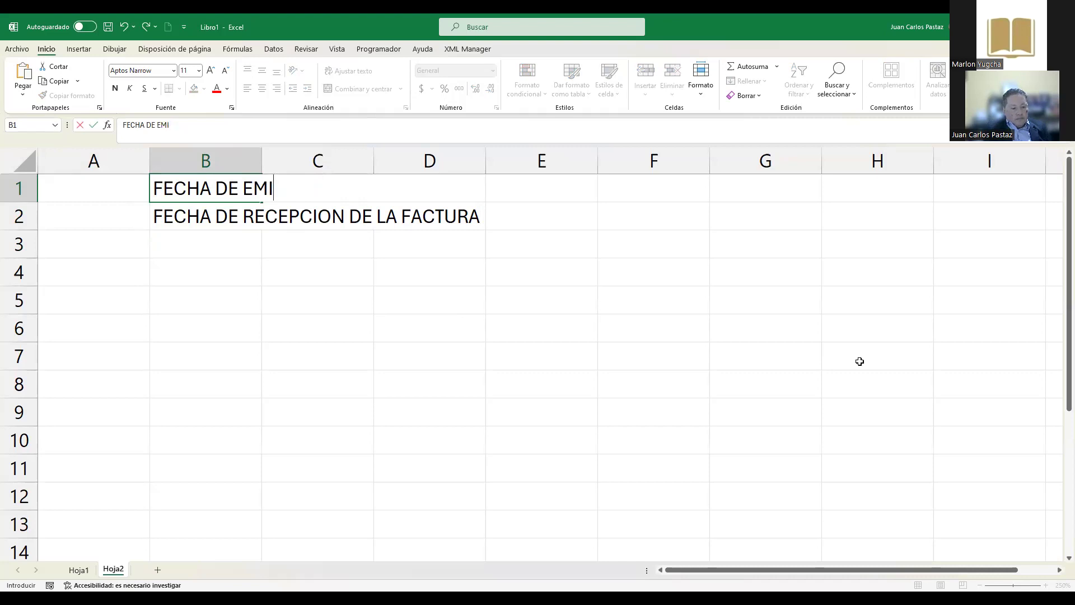
{"action": "type", "text": "SION DE FACU"}
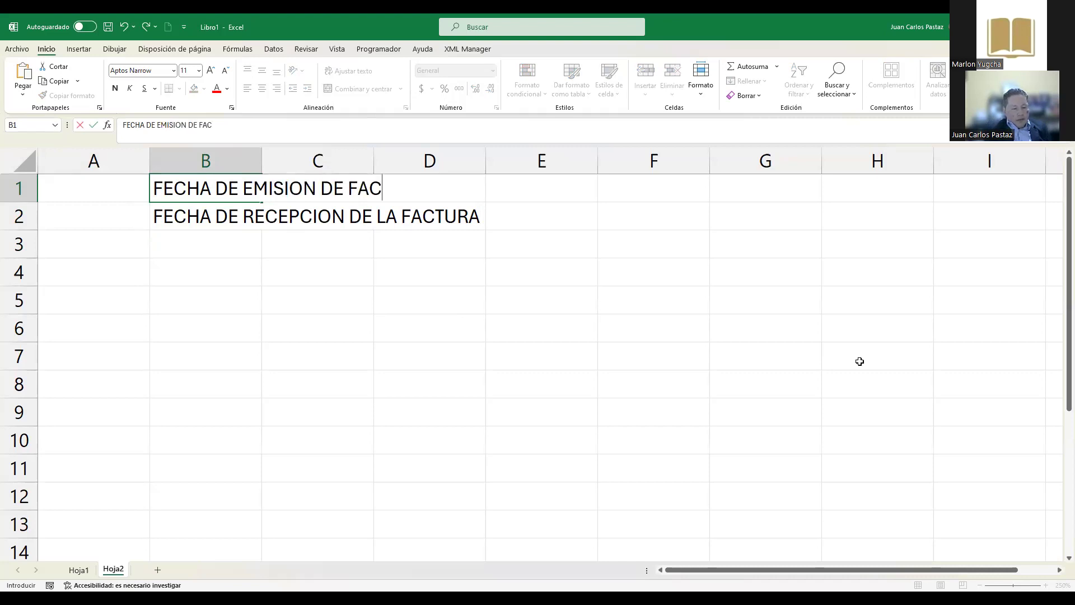
{"action": "key", "text": "BackSpace"}
{"action": "type", "text": "TURA"}
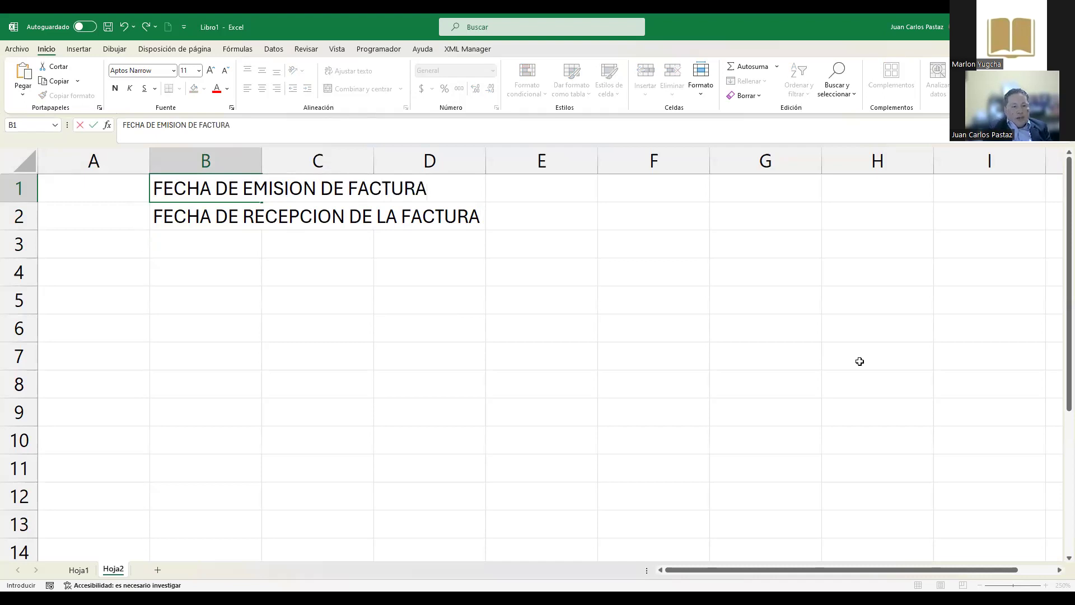
{"action": "key", "text": "Return"}
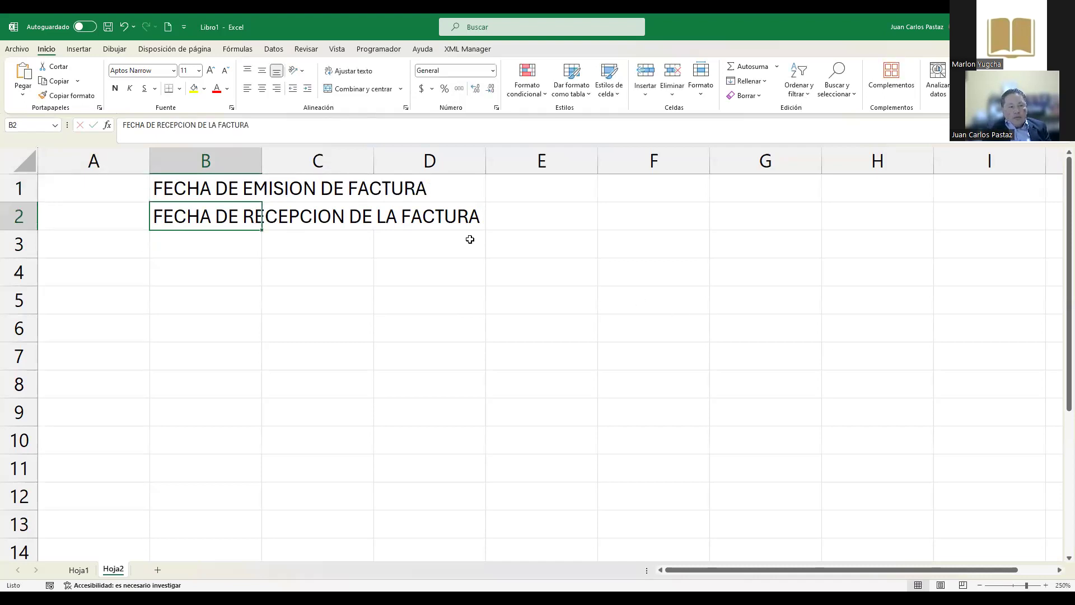
Fit column B's width to its labels and enter the issue date 1-6-2024 in C1
{"action": "double_click", "coordinate": [262, 160]}
{"action": "left_click", "coordinate": [524, 185]}
{"action": "type", "text": "0"}
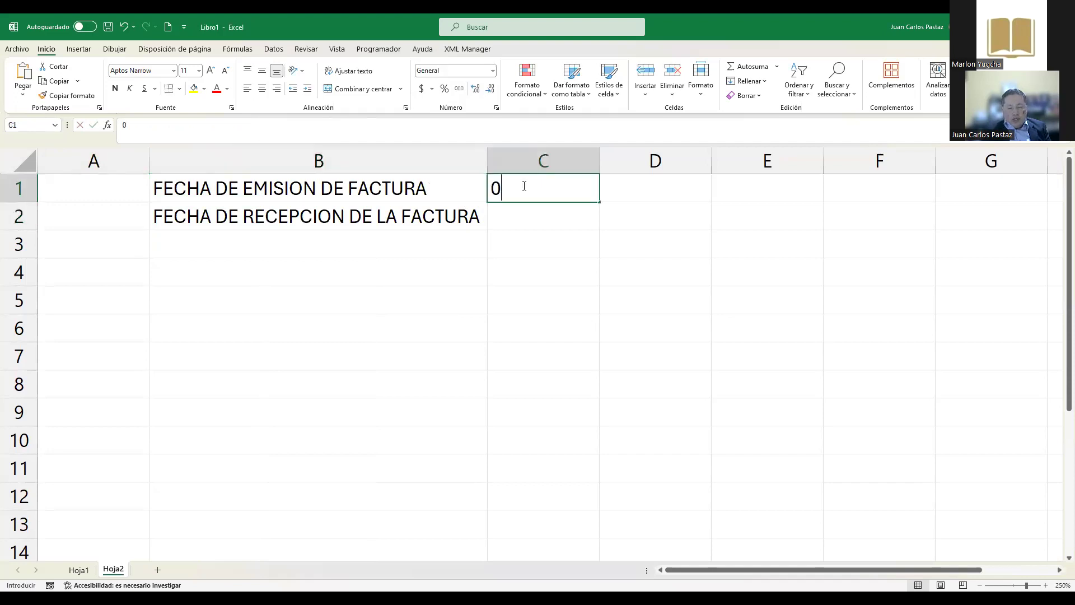
{"action": "type", "text": "1-6-2024"}
{"action": "key", "text": "Return"}
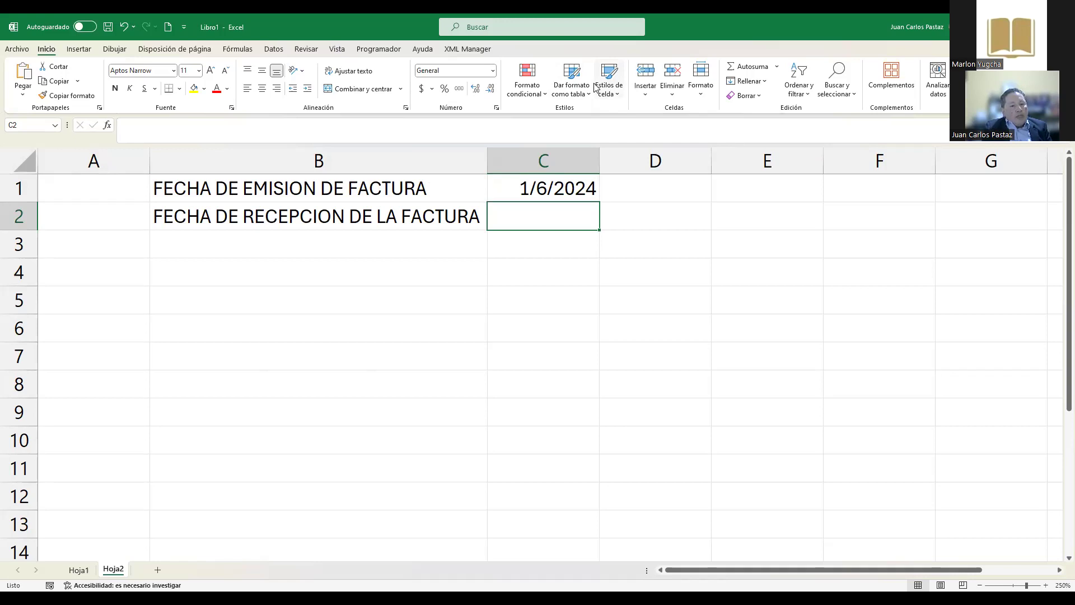
Enter the invoice reception date 17-6-2024 in C2
{"action": "type", "text": "11"}
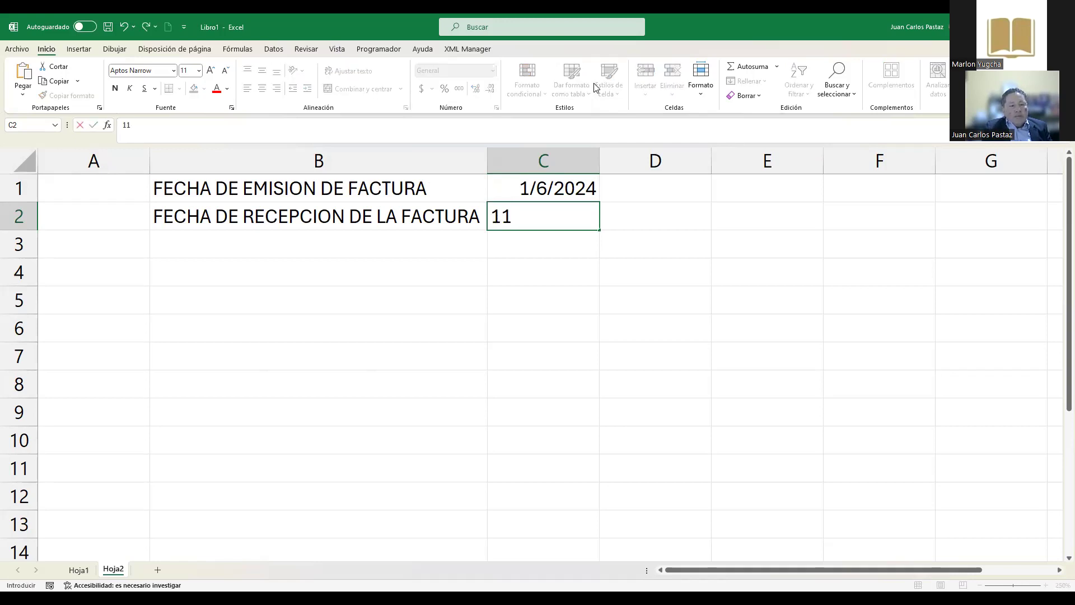
{"action": "key", "text": "Escape"}
{"action": "type", "text": "17-6-2024"}
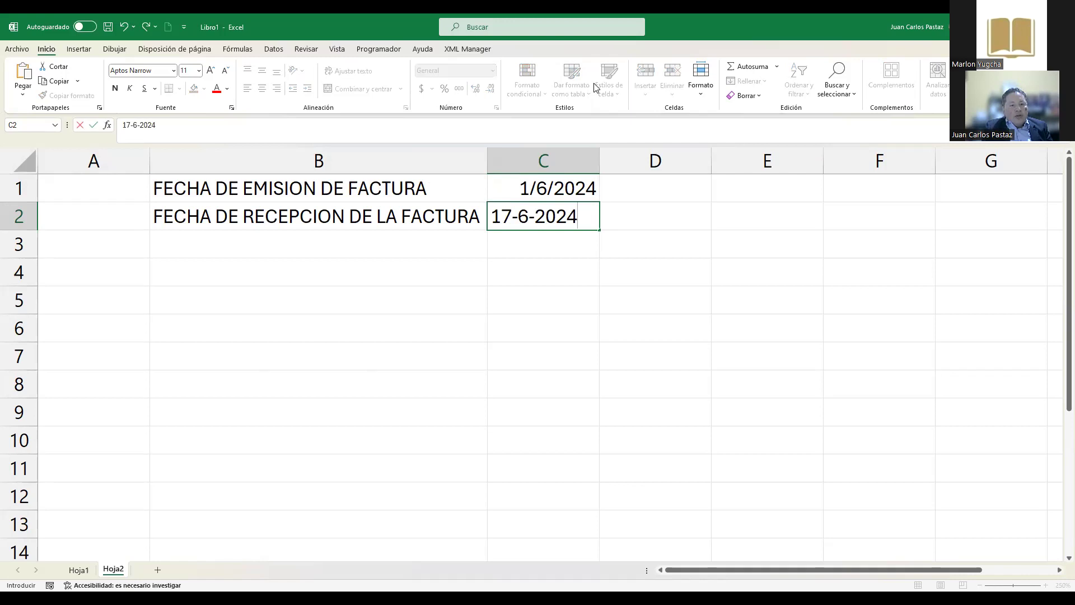
{"action": "key", "text": "Return"}
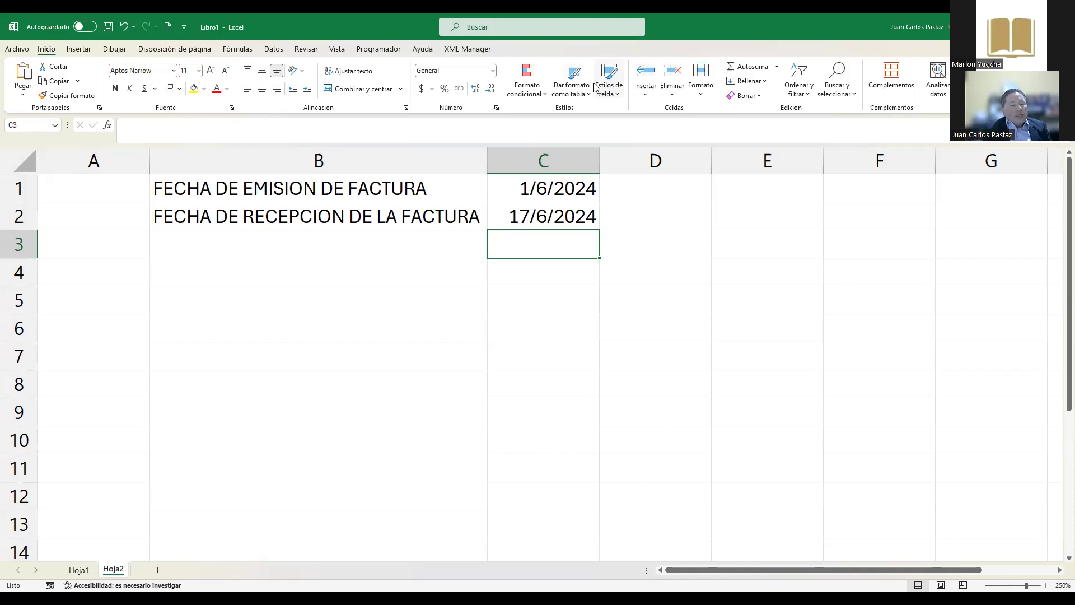
List PAGO, CREDITO and REGISTRO one below the other in cells E1 to E3
{"action": "key", "text": "Up"}
{"action": "key", "text": "Up"}
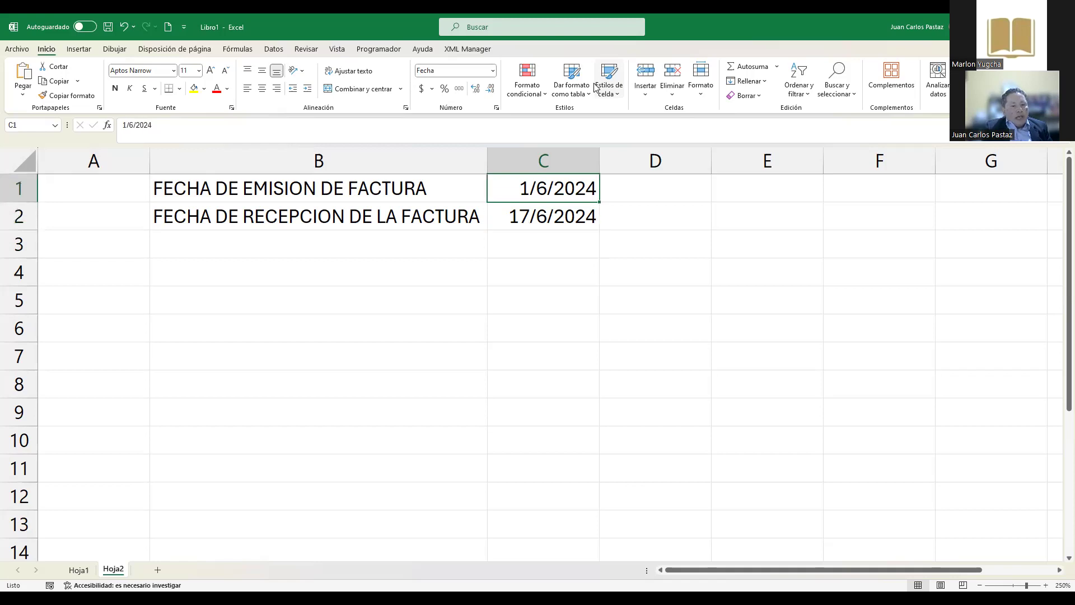
{"action": "key", "text": "Right"}
{"action": "key", "text": "Right"}
{"action": "type", "text": "PAGO"}
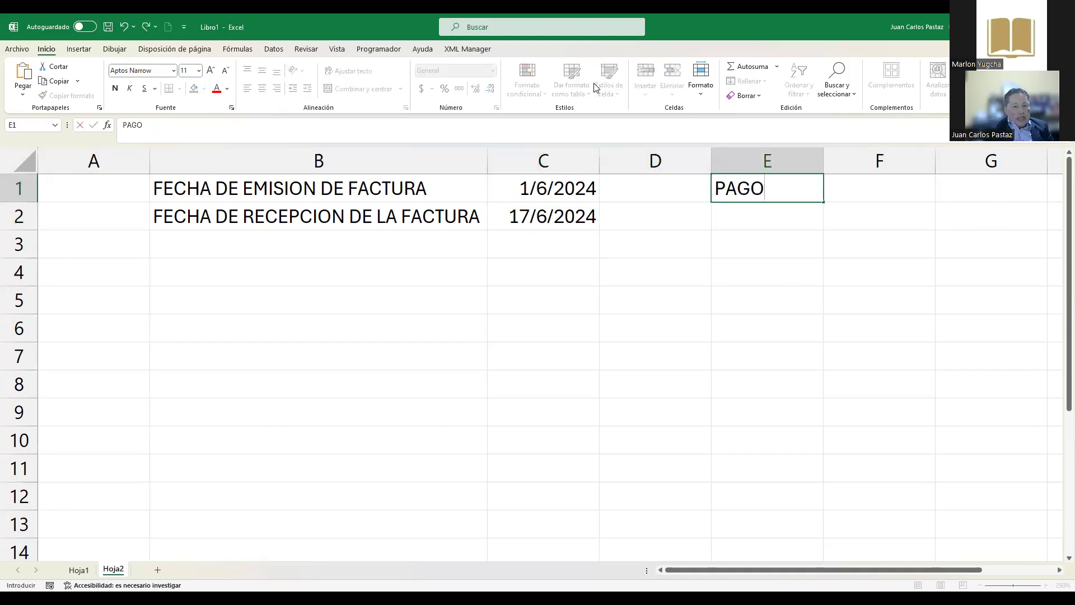
{"action": "key", "text": "Return"}
{"action": "type", "text": "CREDITO"}
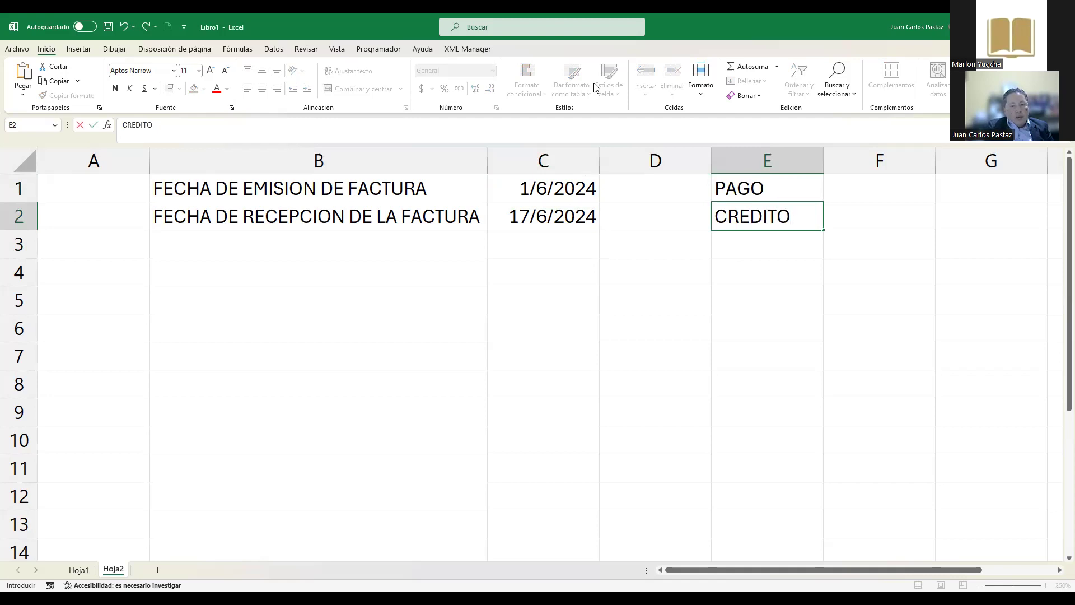
{"action": "key", "text": "Return"}
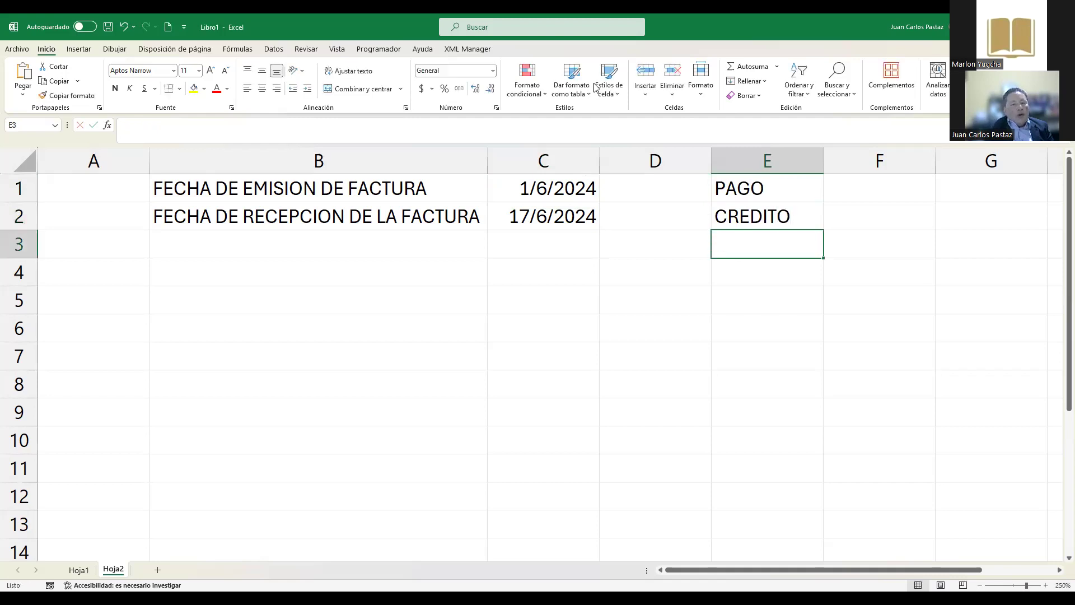
{"action": "type", "text": "REGISTRO"}
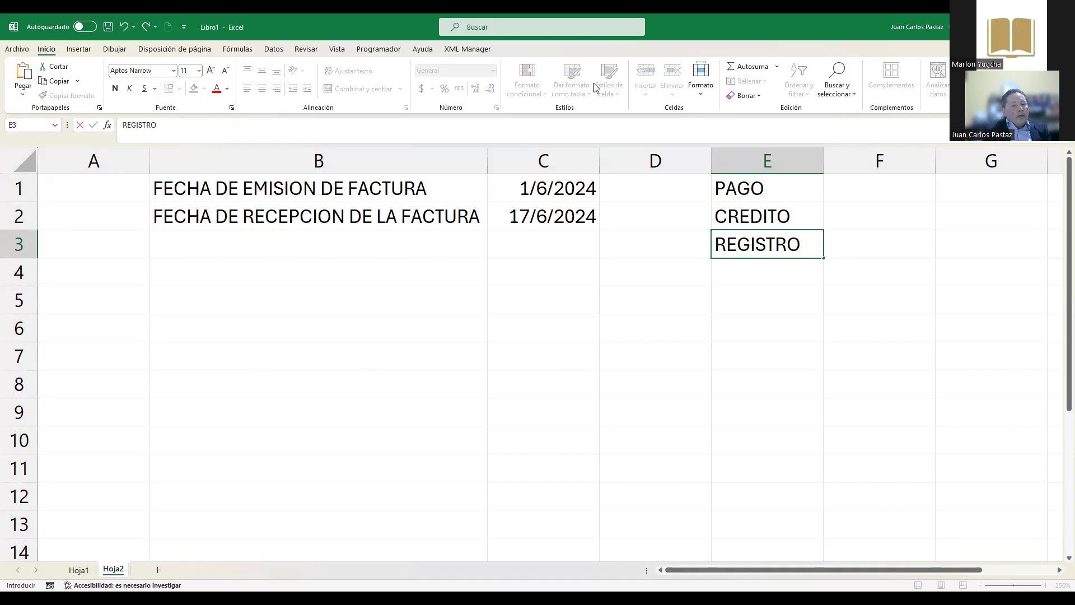
{"action": "key", "text": "Return"}
Examine the invoice's issue date in C1 and its reception date in C2
{"action": "key", "text": "Left"}
{"action": "key", "text": "Up"}
{"action": "key", "text": "Left"}
{"action": "key", "text": "Left"}
{"action": "key", "text": "Up"}
{"action": "key", "text": "Up"}
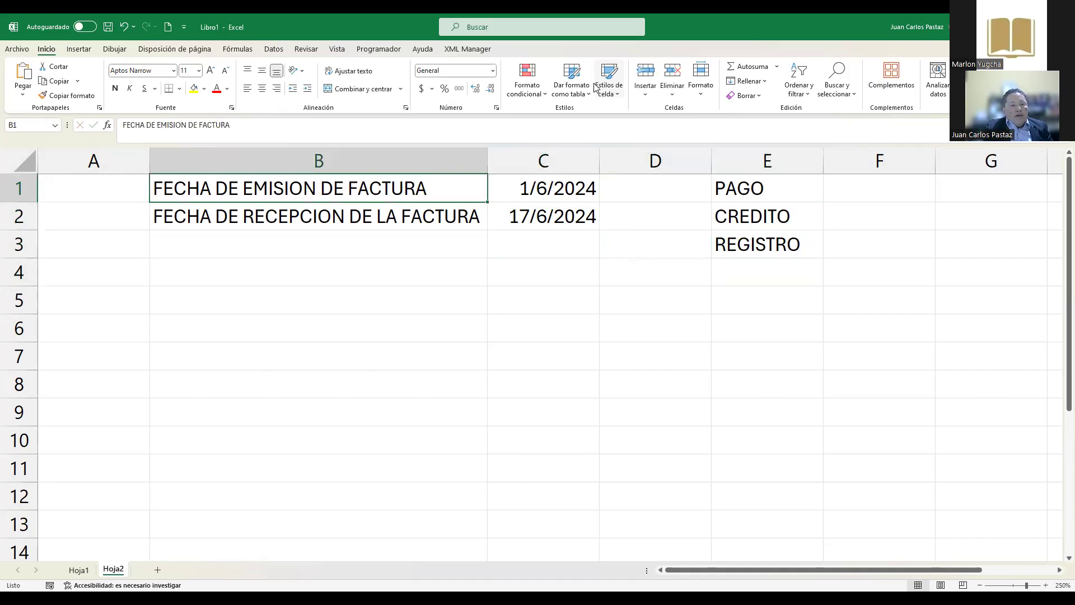
{"action": "key", "text": "Right"}
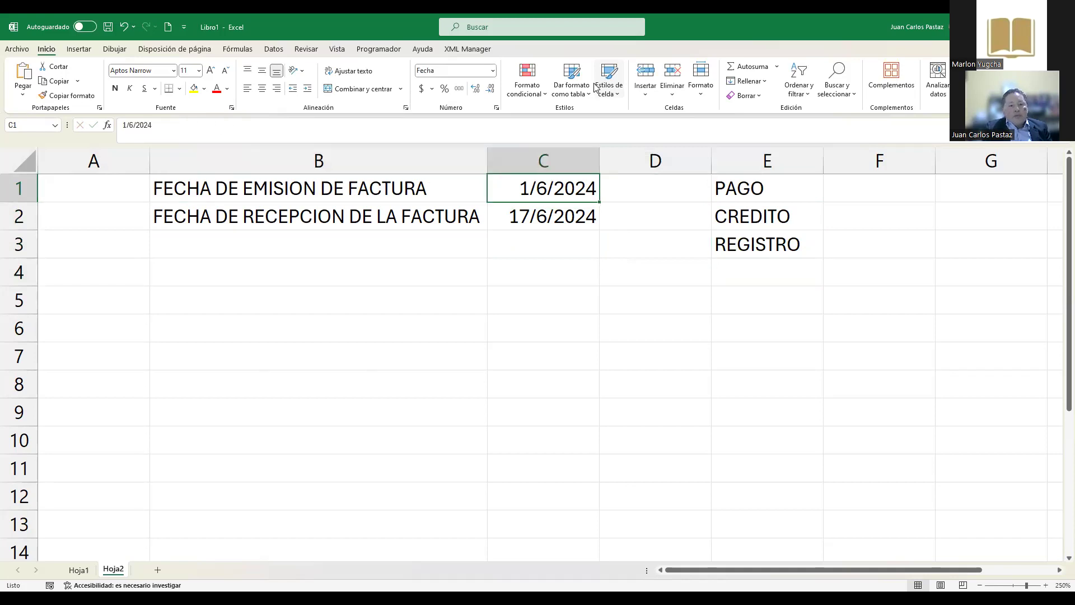
{"action": "key", "text": "Down"}
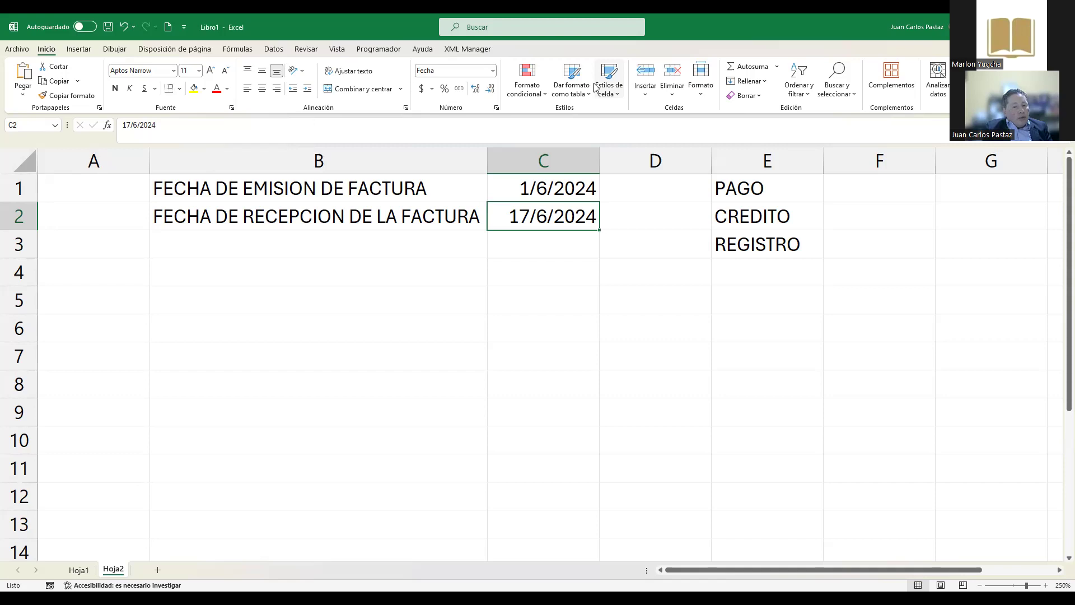
Enter the heading ACREDITACION in B4 and the account INVENTARIOS in B5
{"action": "key", "text": "Down"}
{"action": "key", "text": "Down"}
{"action": "key", "text": "Left"}
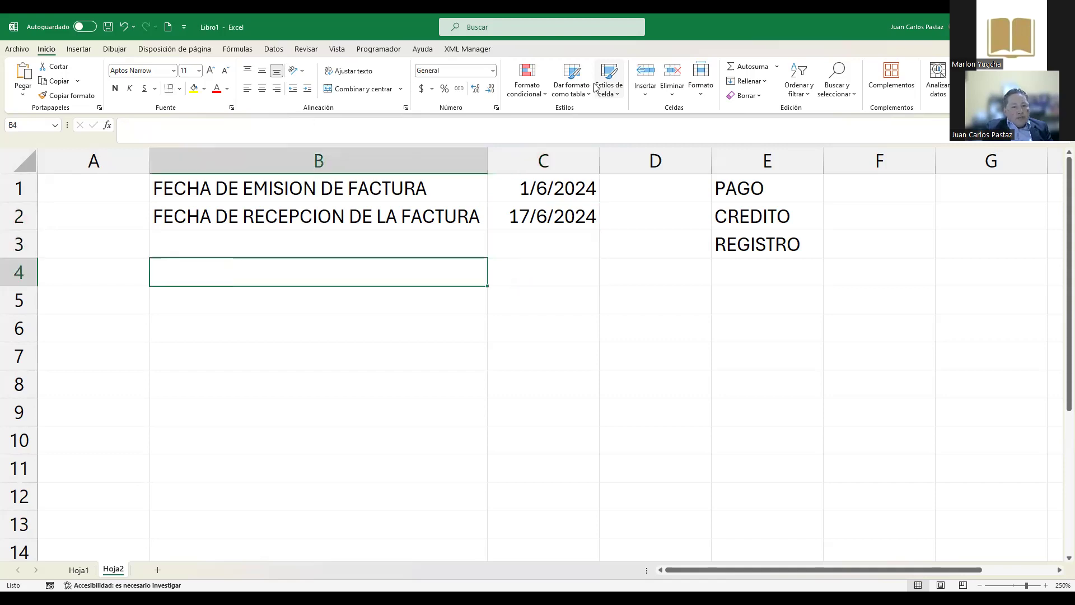
{"action": "type", "text": "ACREDITY"}
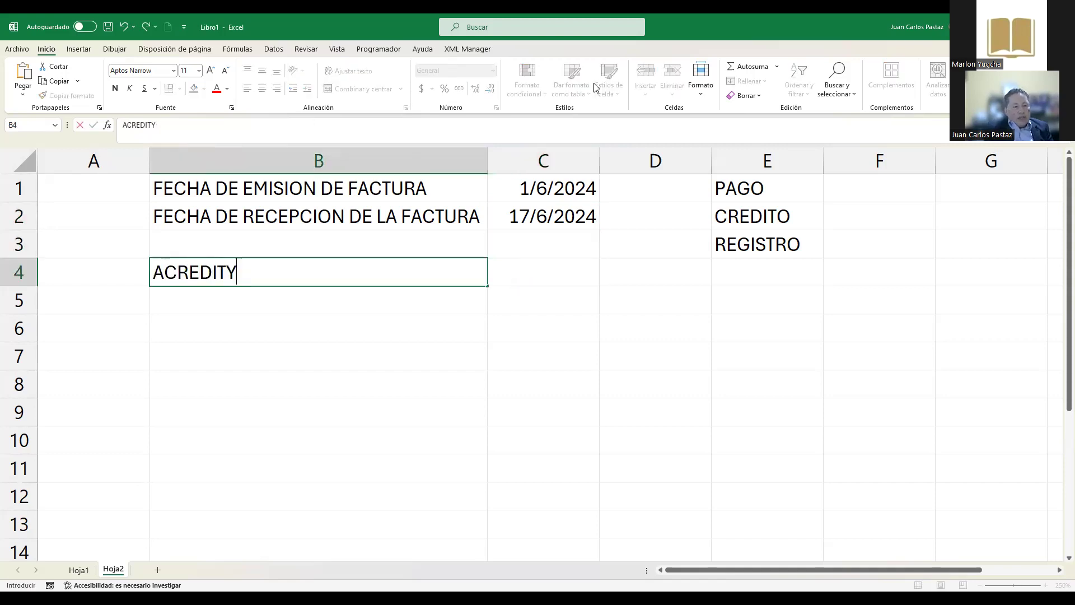
{"action": "key", "text": "BackSpace"}
{"action": "type", "text": "ACION"}
{"action": "key", "text": "Return"}
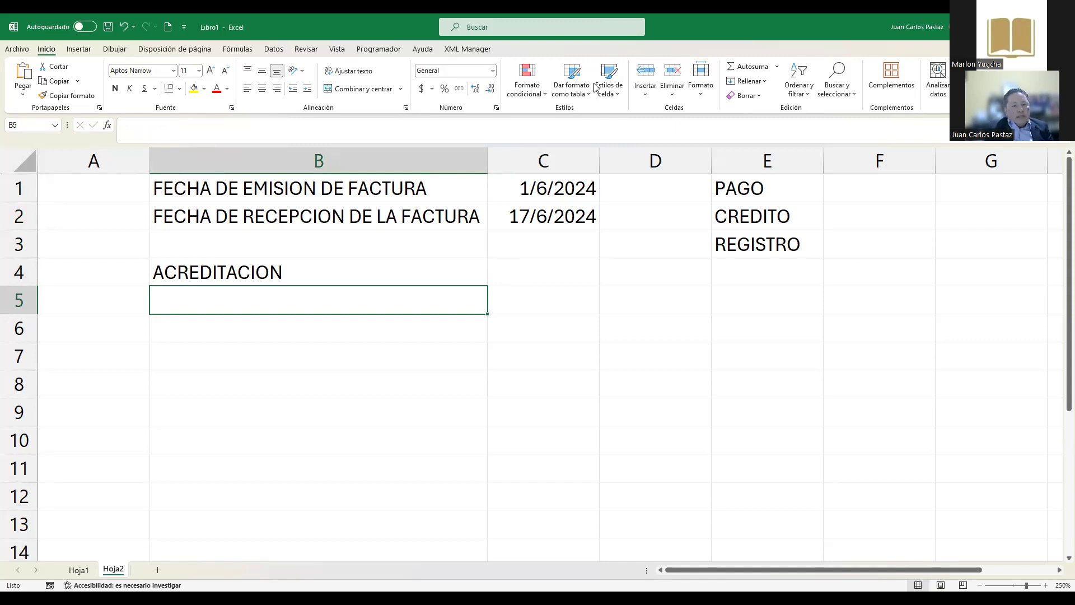
{"action": "type", "text": "IN"}
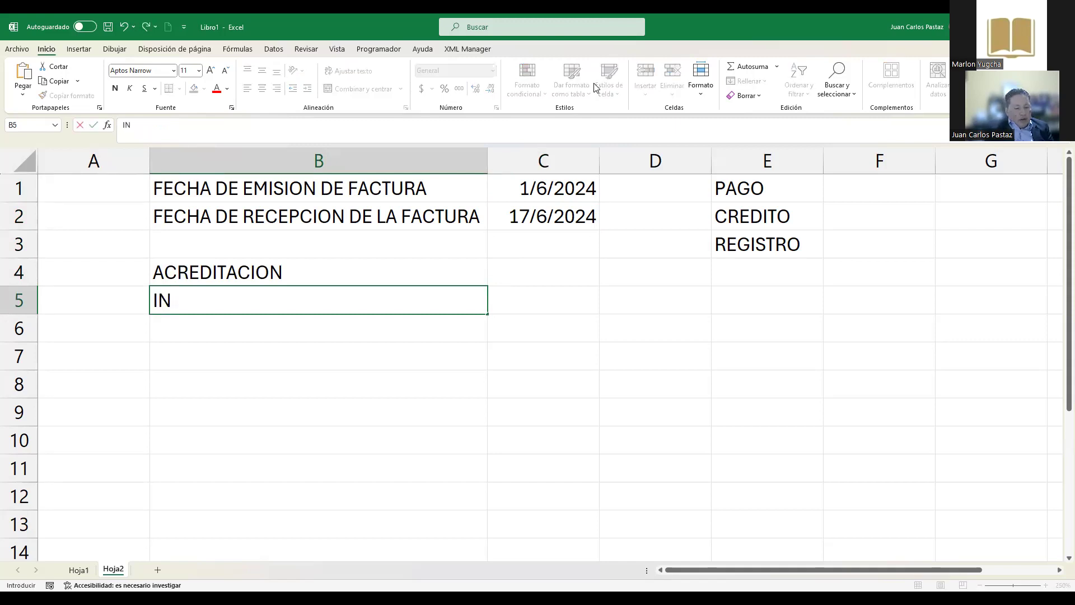
{"action": "type", "text": "VENTARIOS"}
{"action": "key", "text": "Return"}
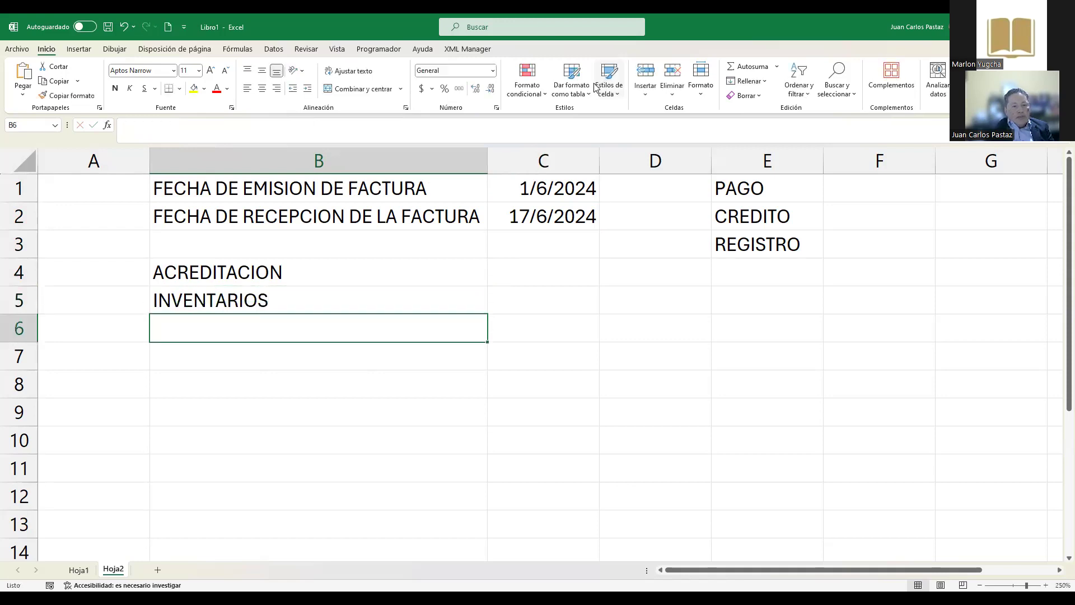
Date the INVENTARIOS entry 17-6-2024 in A5
{"action": "key", "text": "Up"}
{"action": "key", "text": "Right"}
{"action": "key", "text": "Left"}
{"action": "key", "text": "Left"}
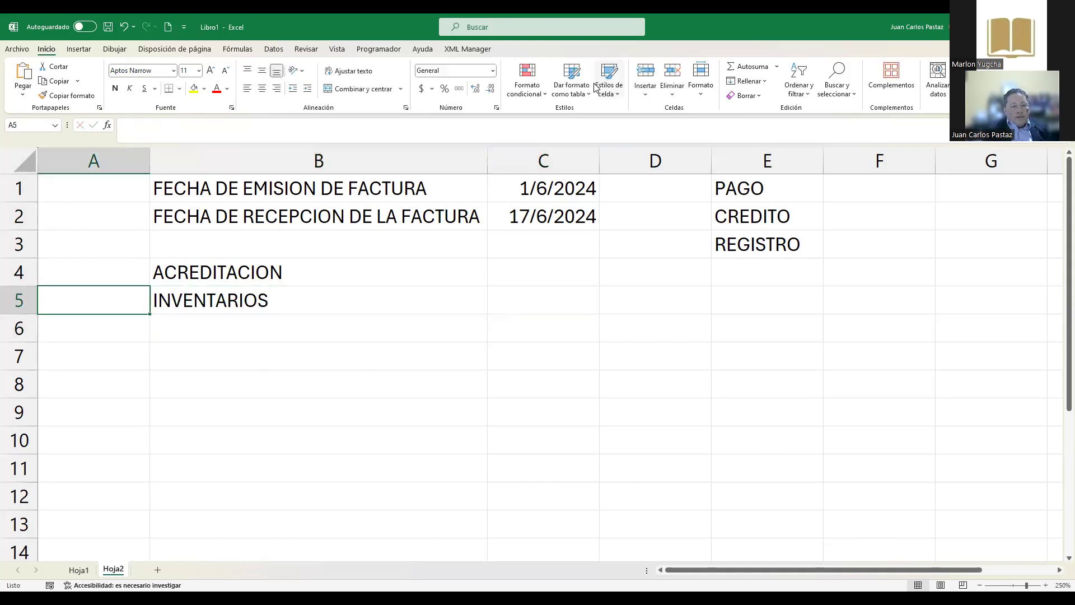
{"action": "type", "text": "17-6-2024"}
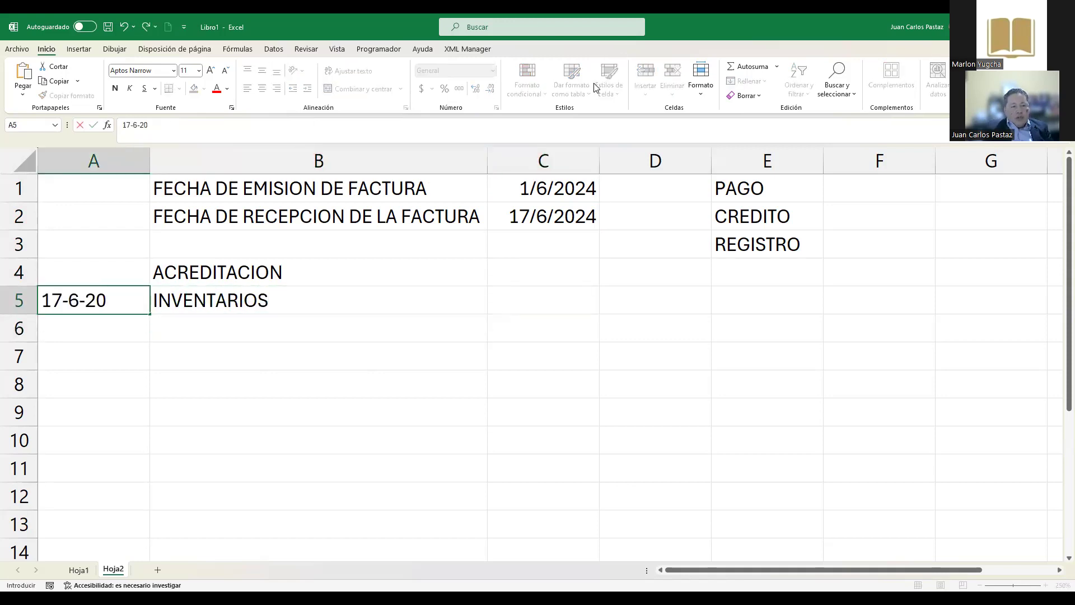
{"action": "key", "text": "Return"}
Add the account IVA EN COMPRAS in B6, below INVENTARIOS
{"action": "key", "text": "Up"}
{"action": "key", "text": "Right"}
{"action": "key", "text": "Down"}
{"action": "type", "text": "IVA EN CO"}
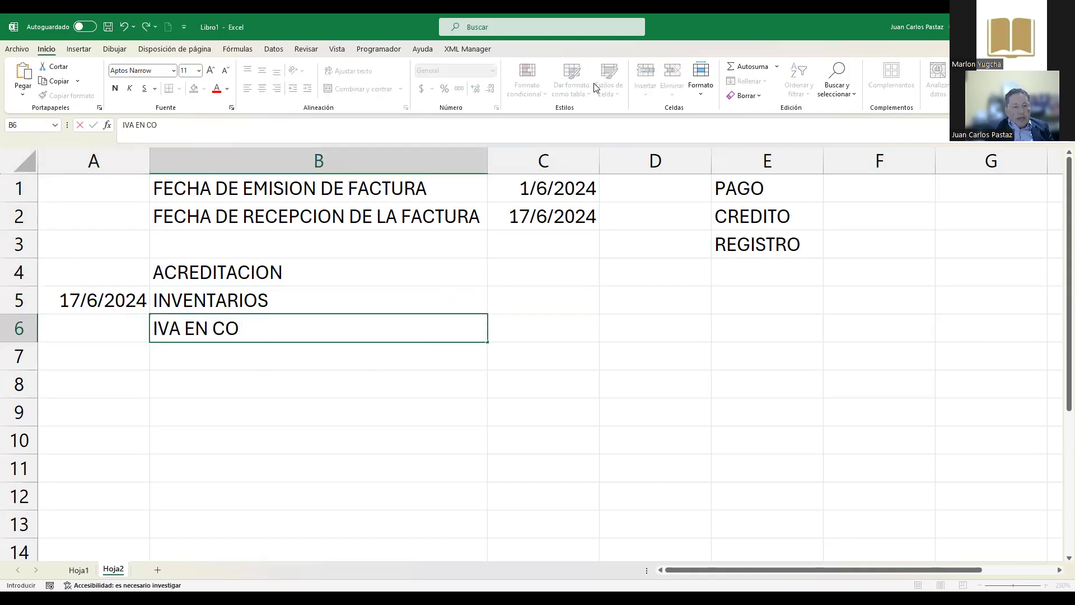
{"action": "type", "text": "MPRAS"}
{"action": "key", "text": "Return"}
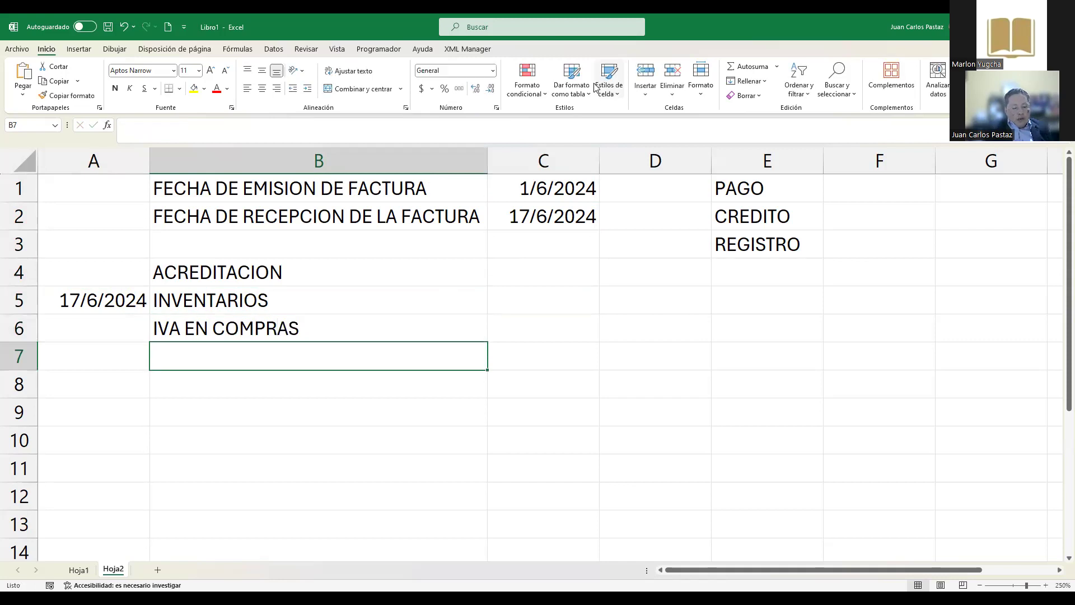
Add the account PROVEEDORES POR PAGAR in B7, below IVA EN COMPRAS
{"action": "type", "text": "PROVEEDD"}
{"action": "key", "text": "BackSpace"}
{"action": "key", "text": "BackSpace"}
{"action": "type", "text": "DOPRES"}
{"action": "key", "text": "BackSpace"}
{"action": "key", "text": "BackSpace"}
{"action": "key", "text": "BackSpace"}
{"action": "key", "text": "BackSpace"}
{"action": "type", "text": "D"}
{"action": "key", "text": "BackSpace"}
{"action": "type", "text": "RES POR P"}
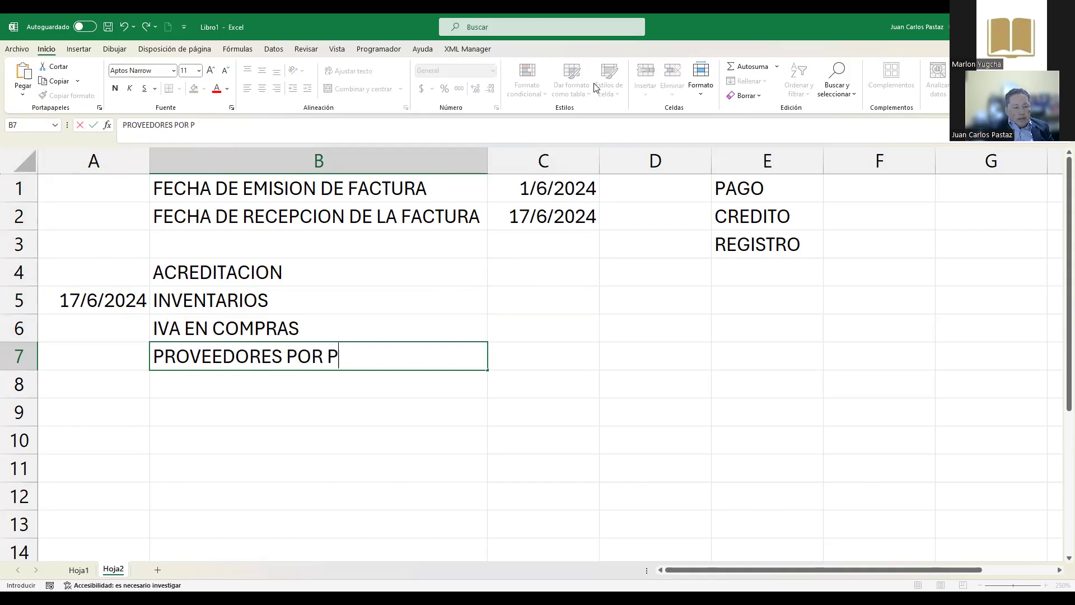
{"action": "type", "text": "AGAR"}
{"action": "key", "text": "Up"}
Enter 10000 for INVENTARIOS in C5 and calculate its VAT in C6 with the formula +C5*15%
{"action": "key", "text": "Up"}
{"action": "key", "text": "Right"}
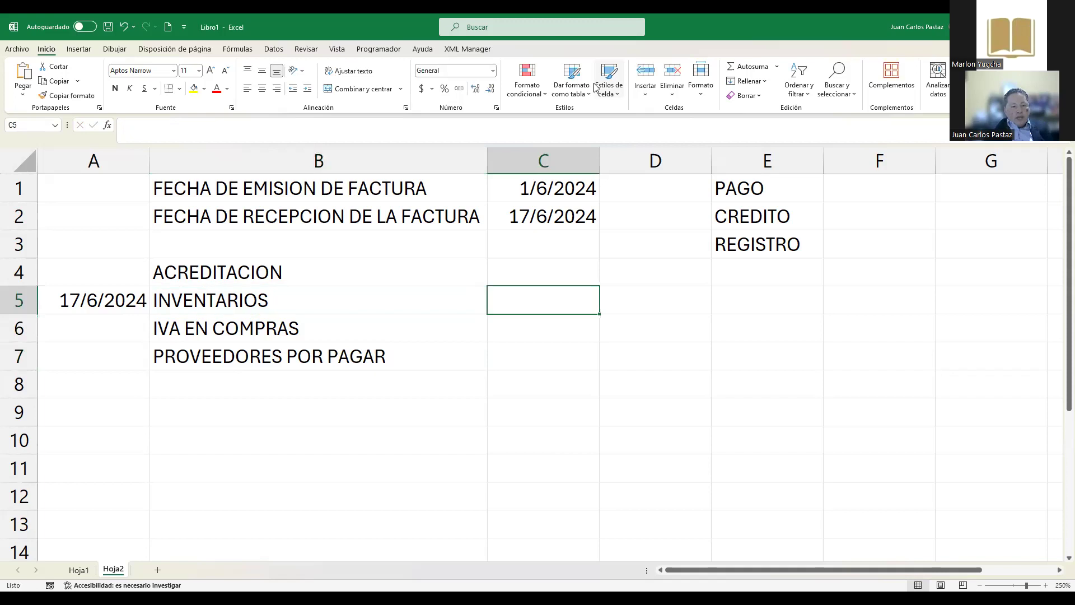
{"action": "type", "text": "10000"}
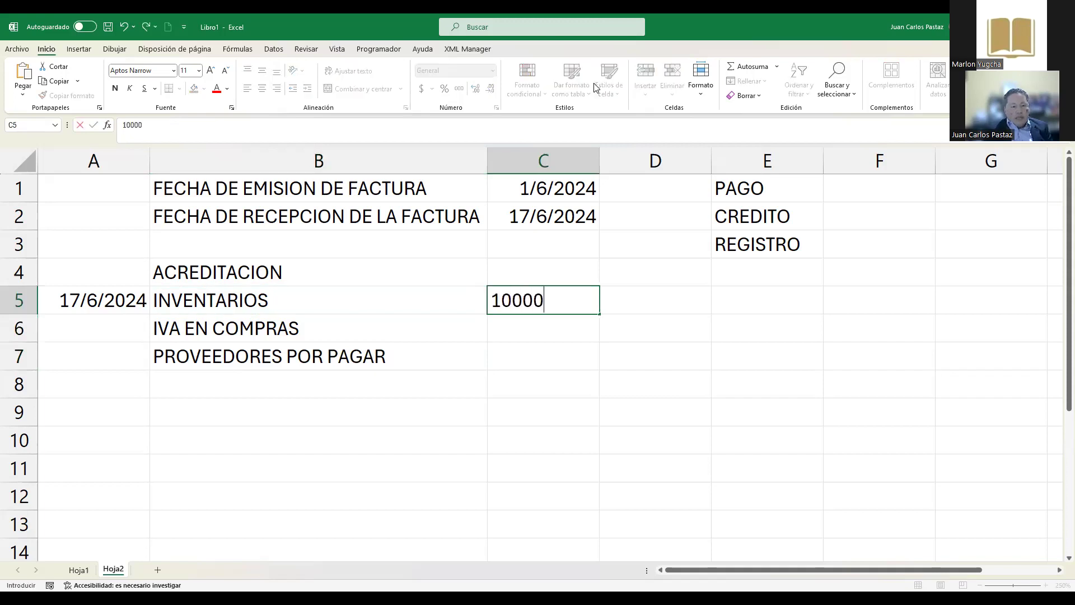
{"action": "key", "text": "Return"}
{"action": "type", "text": "+"}
{"action": "key", "text": "Up"}
{"action": "type", "text": "*15%"}
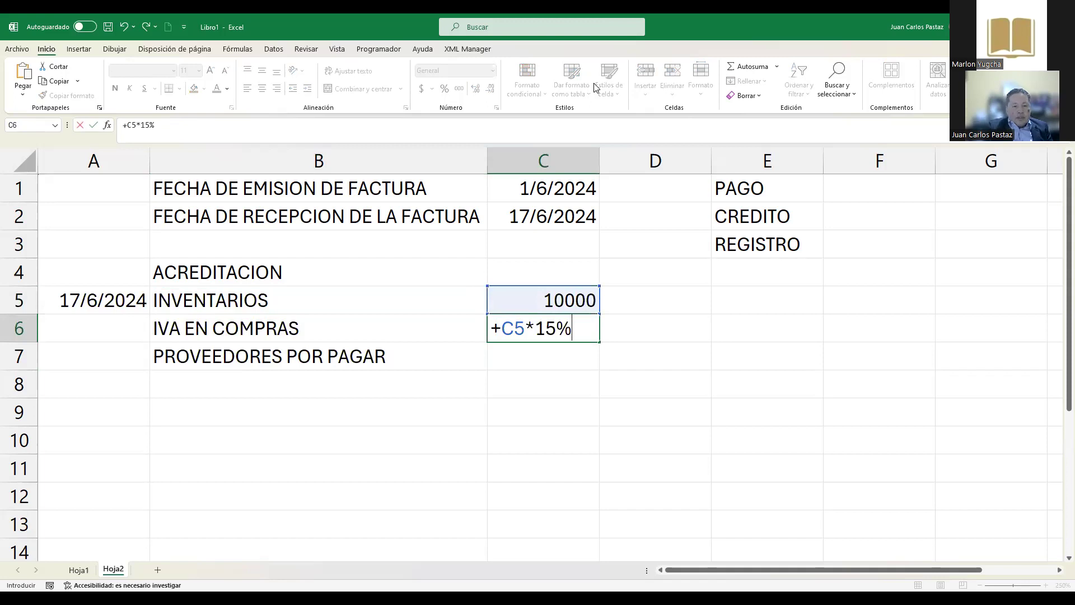
{"action": "key", "text": "Return"}
Calculate the PROVEEDORES POR PAGAR amount in D7 as the sum of C5 and C6
{"action": "key", "text": "Down"}
{"action": "key", "text": "Right"}
{"action": "key", "text": "Up"}
{"action": "type", "text": "+"}
{"action": "key", "text": "Up"}
{"action": "key", "text": "Up"}
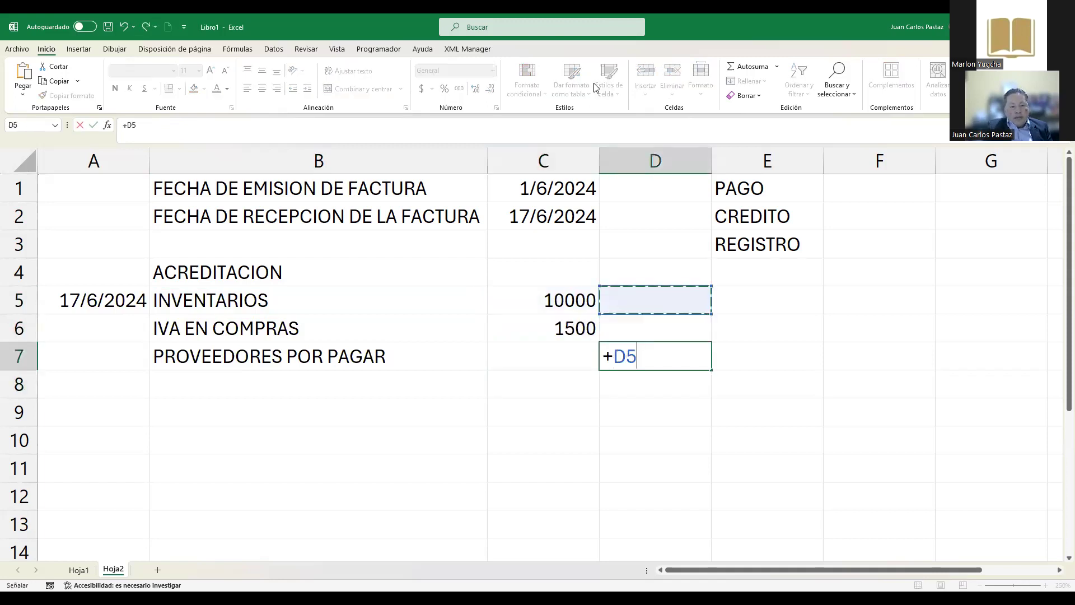
{"action": "key", "text": "Left"}
{"action": "type", "text": "+"}
{"action": "key", "text": "Up"}
{"action": "key", "text": "Left"}
{"action": "type", "text": "-"}
{"action": "key", "text": "Down"}
{"action": "key", "text": "Return"}
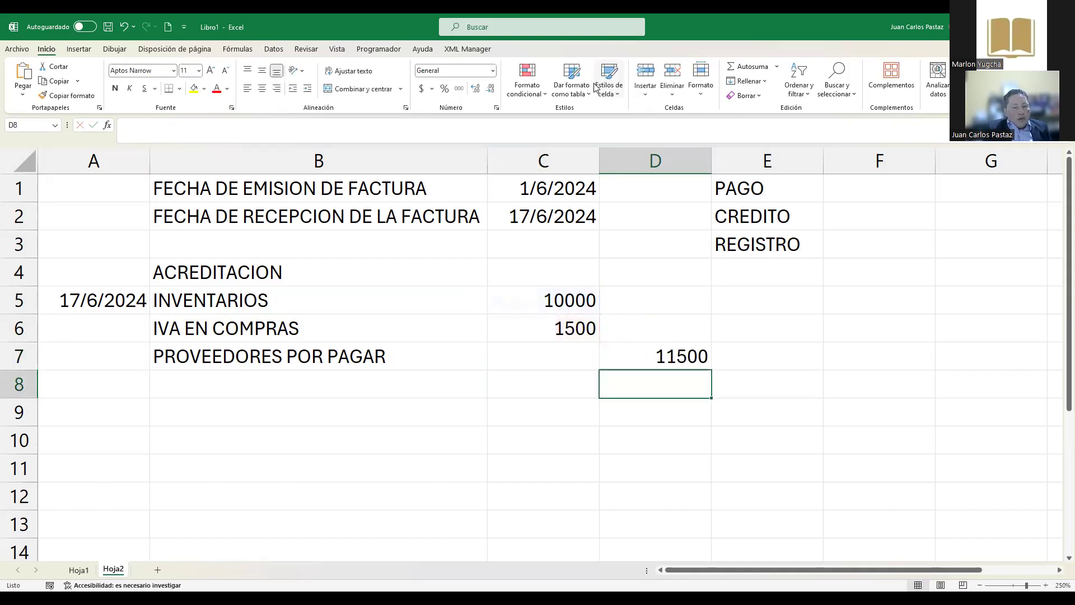
Add the account RETENCION RENTA - IVA in B8, below PROVEEDORES POR PAGAR
{"action": "key", "text": "Left"}
{"action": "key", "text": "Left"}
{"action": "key", "text": "Left"}
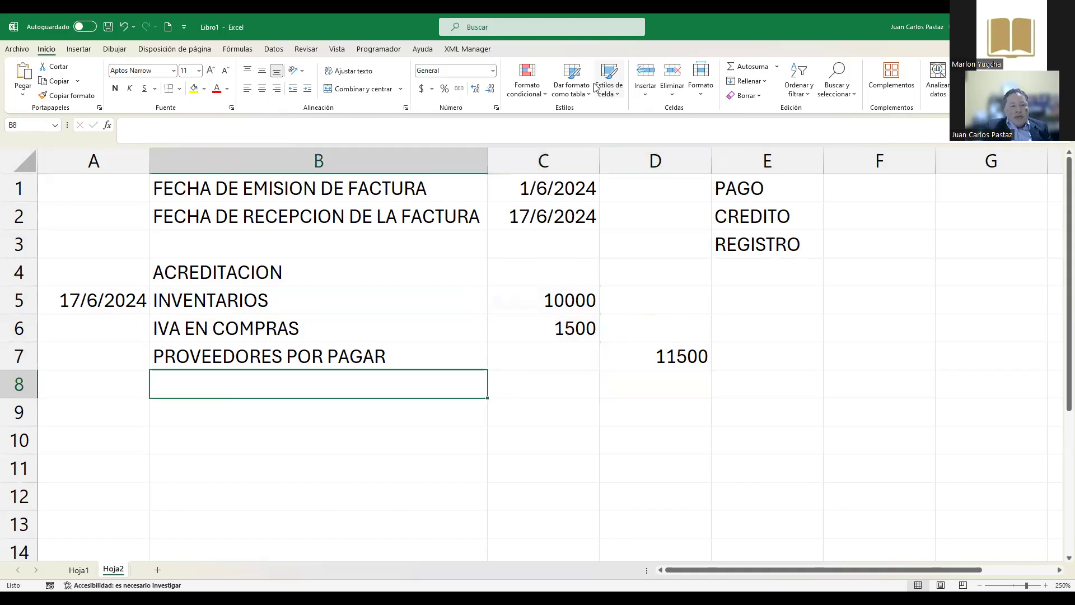
{"action": "key", "text": "Right"}
{"action": "type", "text": "RETY"}
{"action": "key", "text": "BackSpace"}
{"action": "type", "text": "EMNCION"}
{"action": "key", "text": "BackSpace"}
{"action": "key", "text": "BackSpace"}
{"action": "key", "text": "BackSpace"}
{"action": "key", "text": "BackSpace"}
{"action": "key", "text": "BackSpace"}
{"action": "key", "text": "BackSpace"}
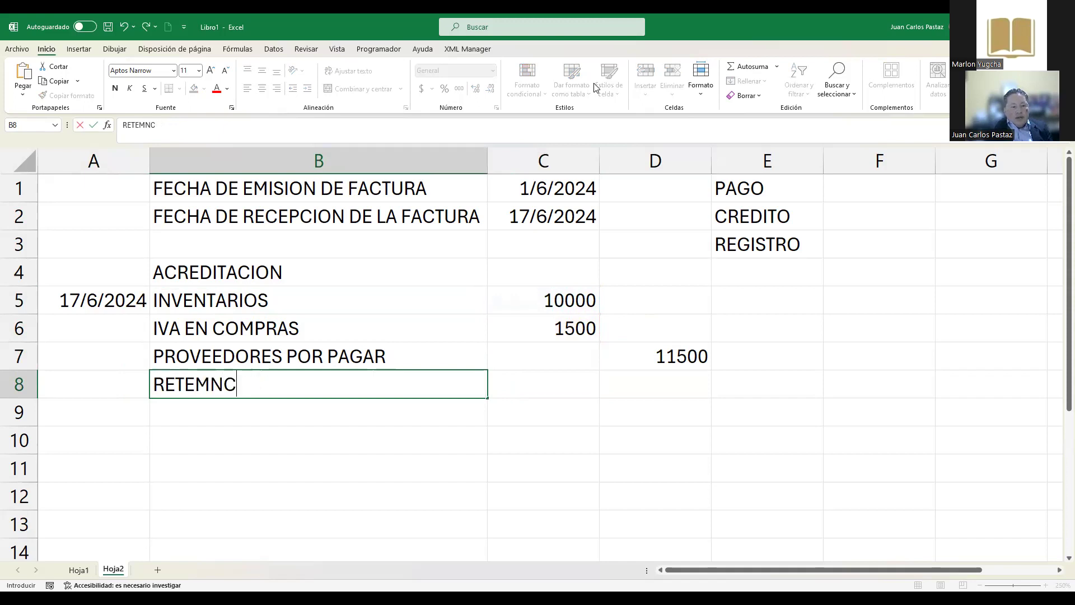
{"action": "type", "text": "NCI"}
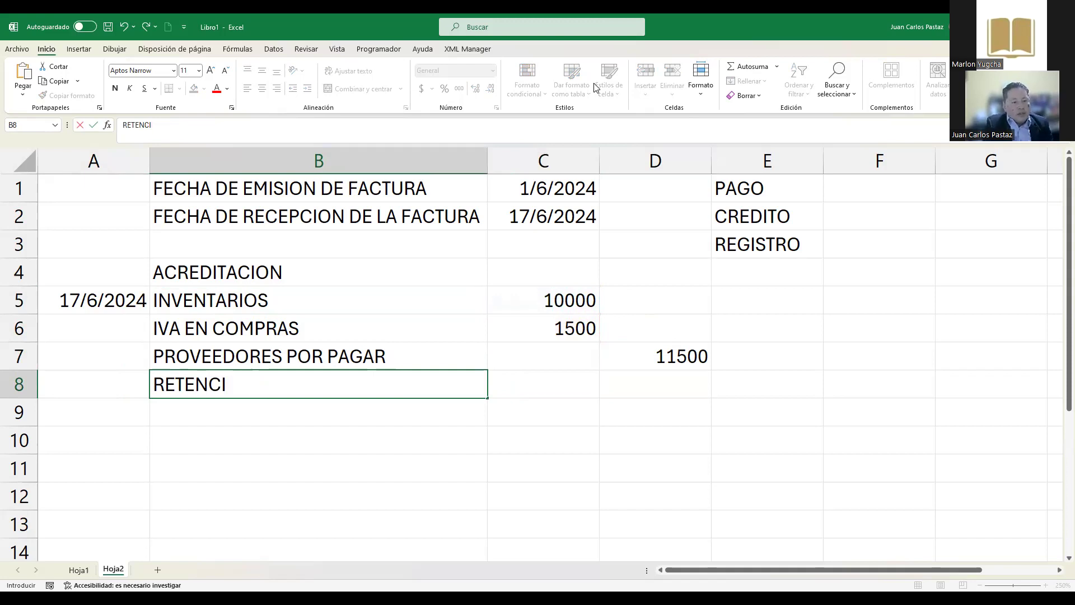
{"action": "type", "text": "ON RE"}
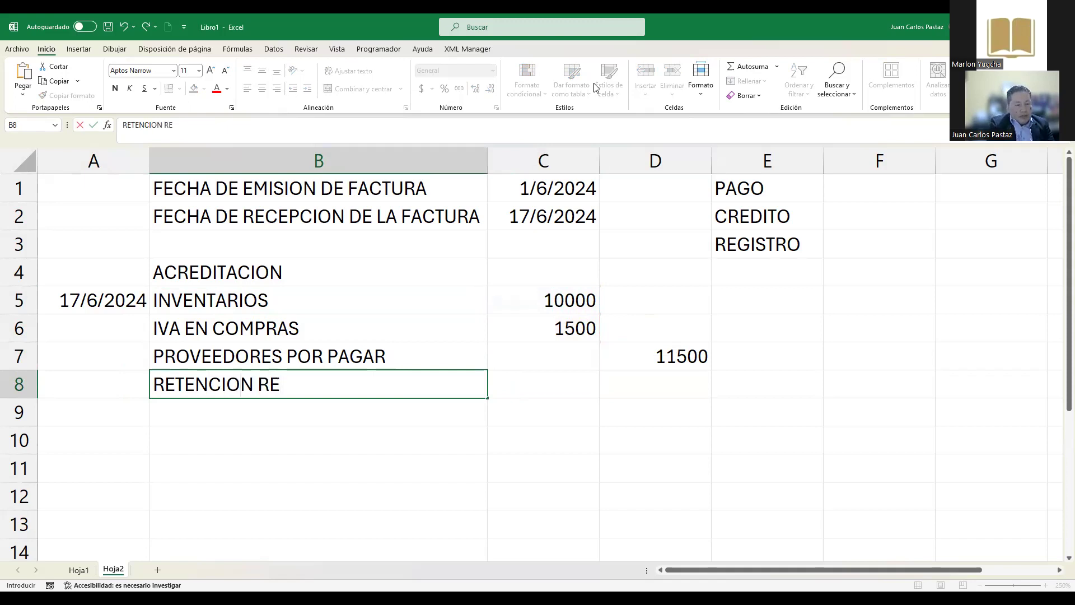
{"action": "type", "text": "NTA - IVA"}
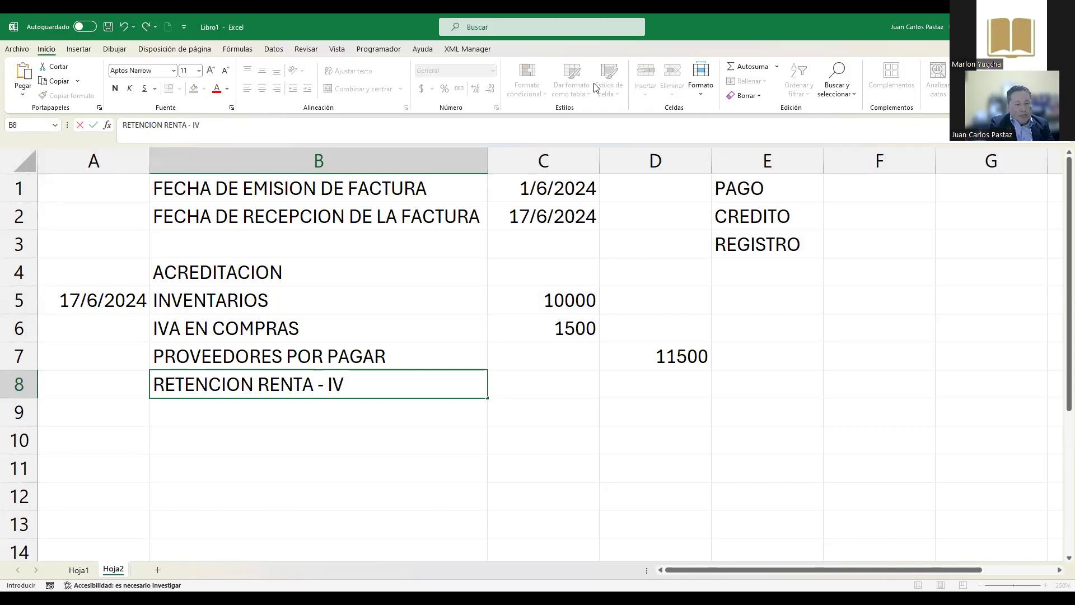
Calculate the RETENCION RENTA - IVA amount in D8 with the formula +C5*1%
{"action": "key", "text": "Right"}
{"action": "key", "text": "Right"}
{"action": "type", "text": "+"}
{"action": "key", "text": "Up"}
{"action": "key", "text": "Up"}
{"action": "key", "text": "Up"}
{"action": "key", "text": "Left"}
{"action": "type", "text": "*01"}
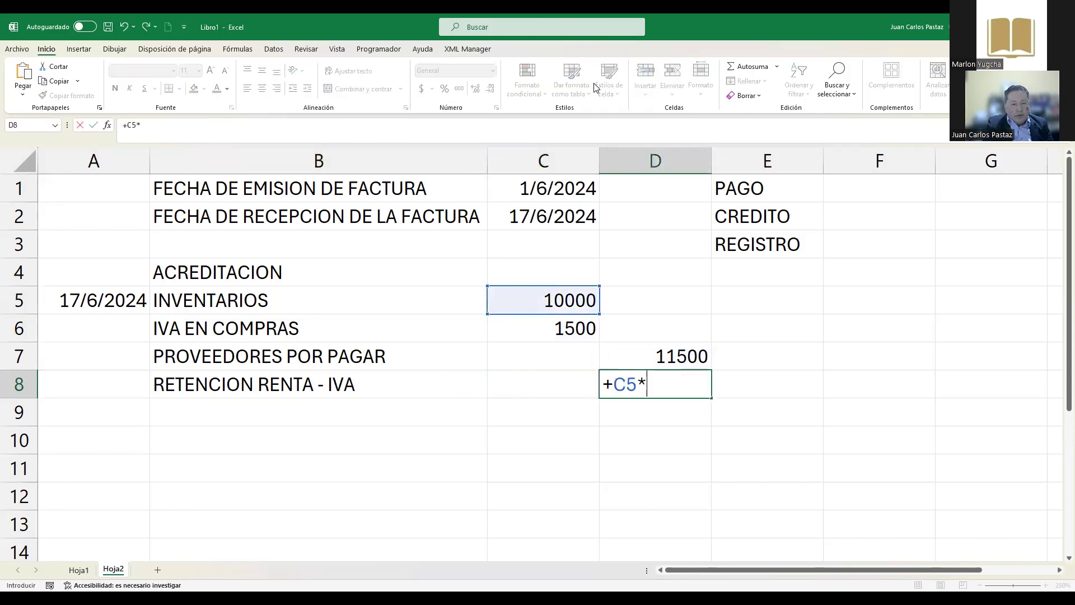
{"action": "key", "text": "BackSpace"}
{"action": "key", "text": "BackSpace"}
{"action": "type", "text": "1%"}
{"action": "key", "text": "Return"}
{"action": "type", "text": "}"}
{"action": "key", "text": "BackSpace"}
{"action": "key", "text": "Return"}
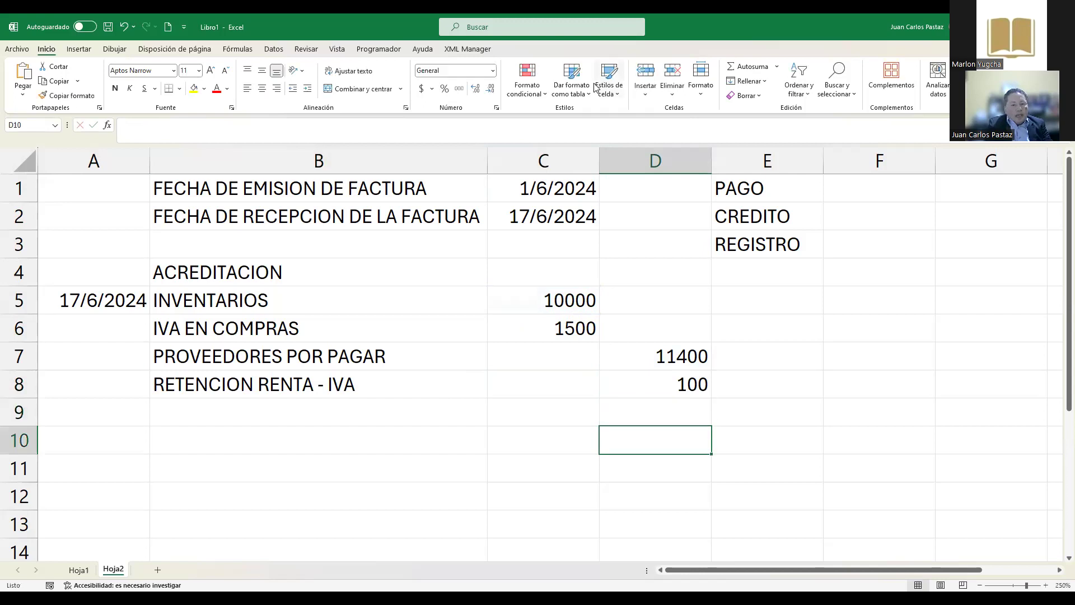
Enter the dates 17/6/2024 in A10 and 22/6/2024 in A11, below the accounting entry
{"action": "key", "text": "Left"}
{"action": "key", "text": "Left"}
{"action": "key", "text": "Left"}
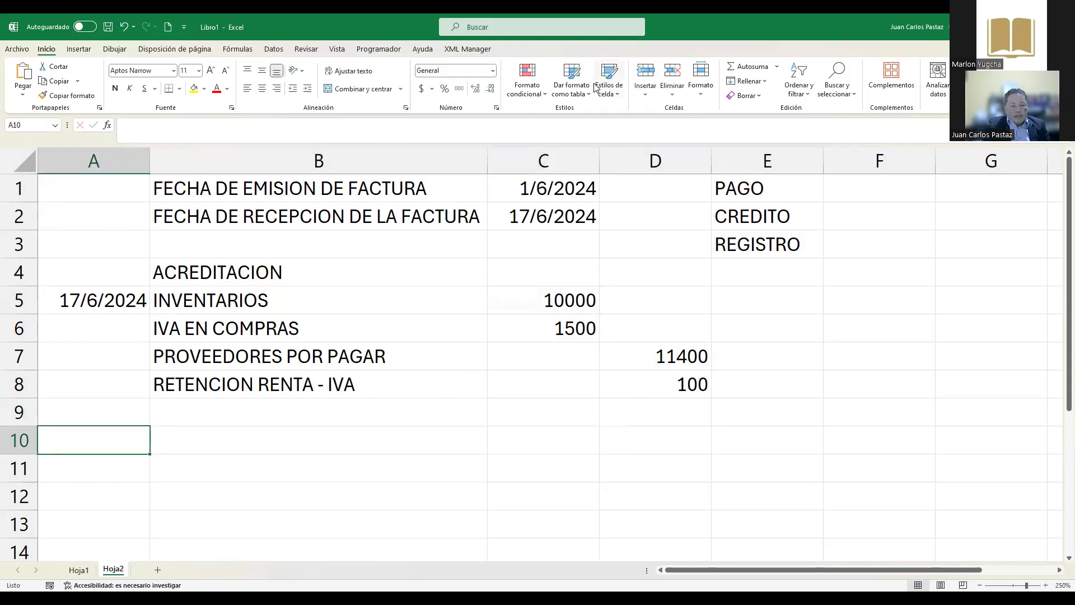
{"action": "type", "text": "17-6-2024"}
{"action": "key", "text": "Return"}
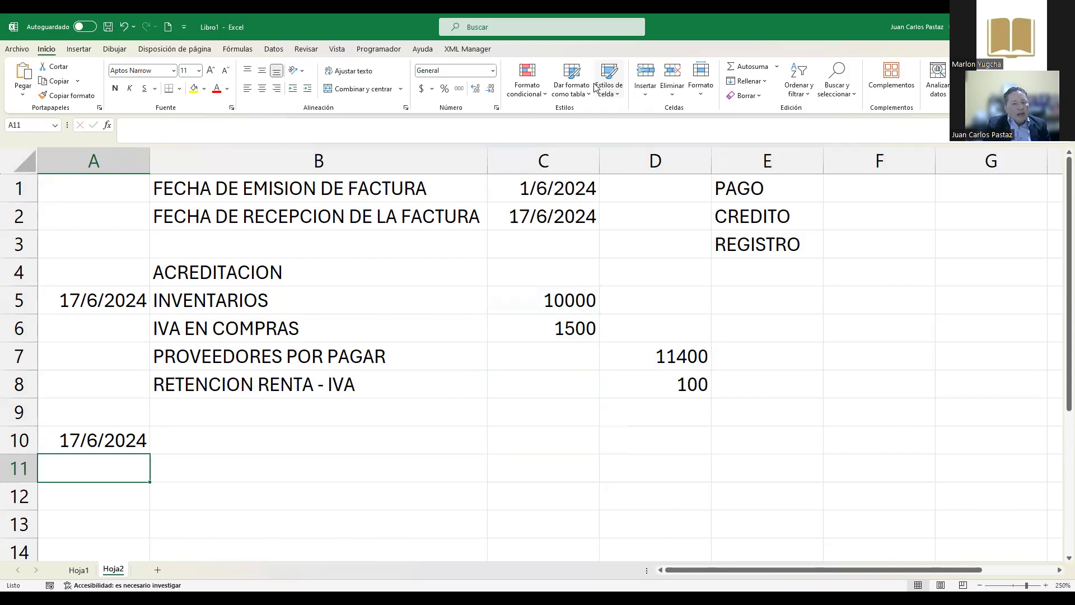
{"action": "key", "text": "Down"}
{"action": "key", "text": "Up"}
{"action": "type", "text": "22-6-2024"}
{"action": "key", "text": "Return"}
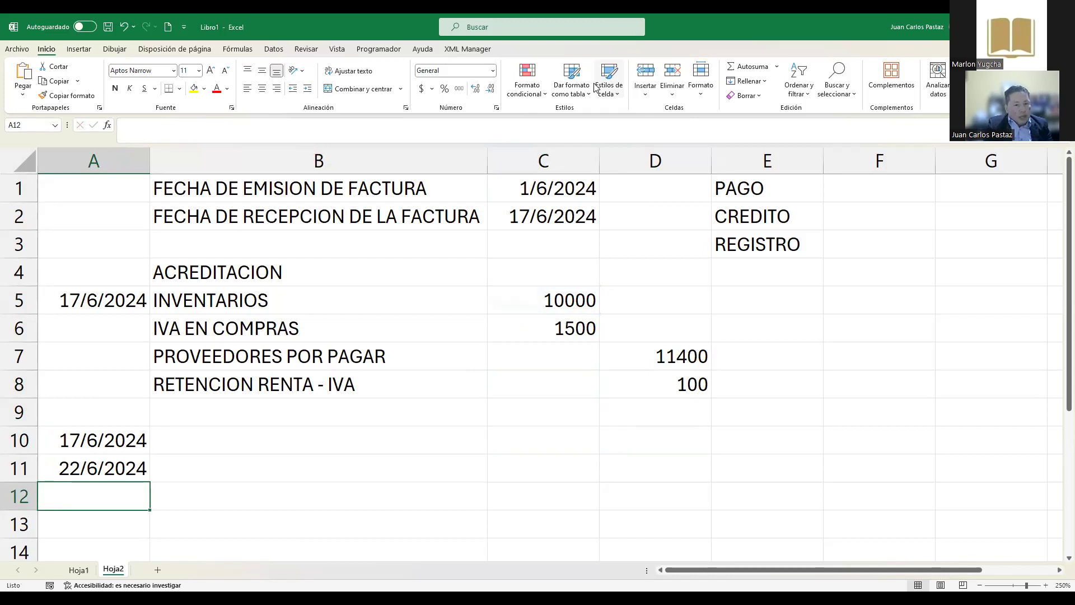
Copy the whole invoice example with its accounting entry, range A1:D8
{"action": "key", "text": "Up"}
{"action": "key", "text": "Up"}
{"action": "key", "text": "Up"}
{"action": "key", "text": "Up"}
{"action": "key", "text": "Up"}
{"action": "key", "text": "Up"}
{"action": "key", "text": "Up"}
{"action": "key", "text": "Up"}
{"action": "key", "text": "Up"}
{"action": "key", "text": "Up"}
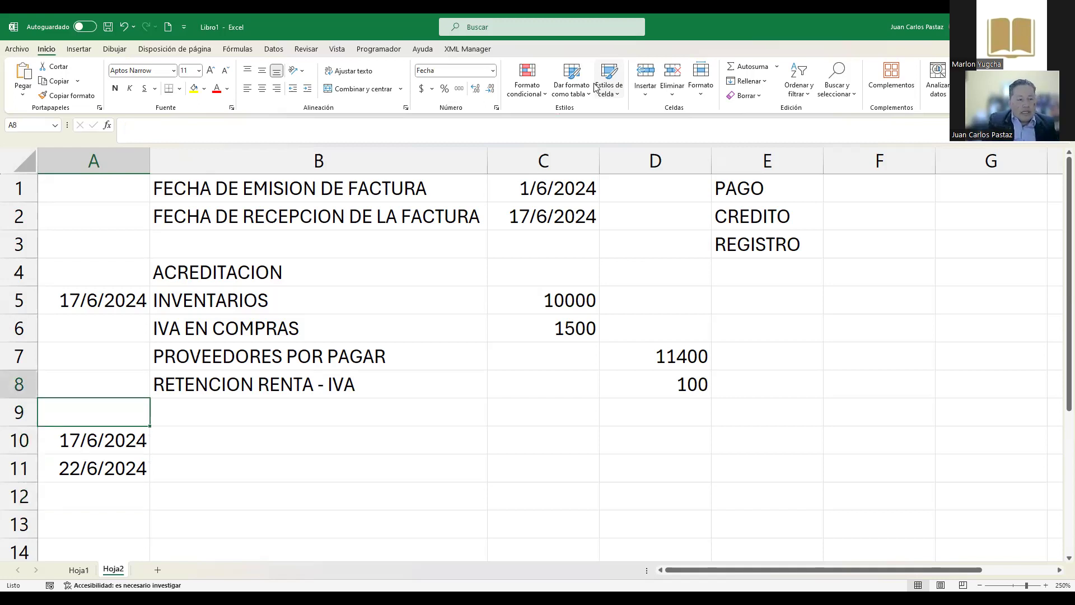
{"action": "key", "text": "shift+Right"}
{"action": "key", "text": "shift+Right"}
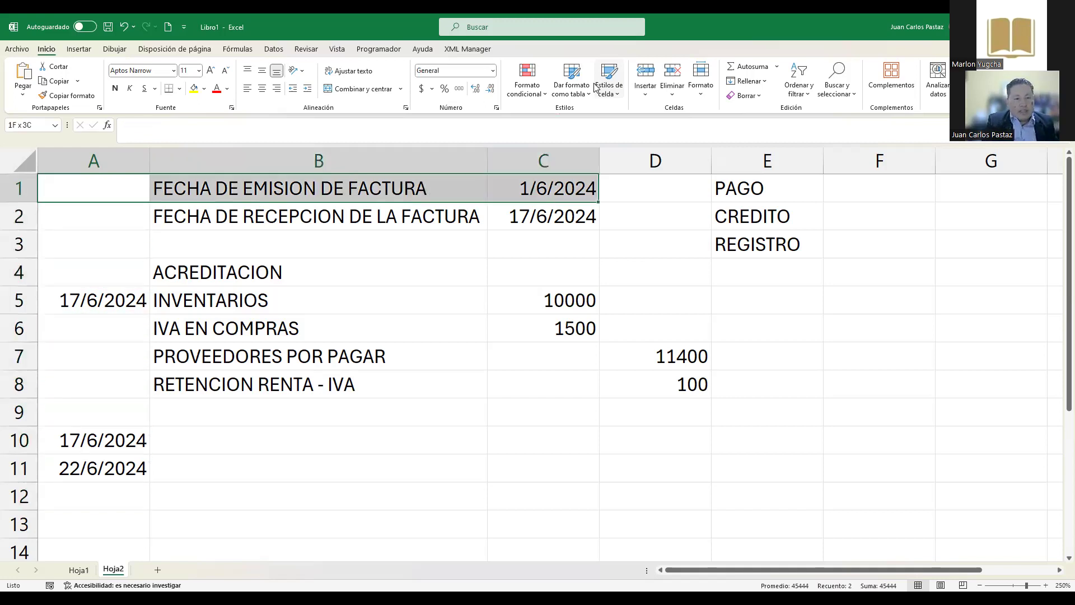
{"action": "key", "text": "shift+Down"}
{"action": "key", "text": "shift+Down"}
{"action": "key", "text": "shift+Down"}
{"action": "key", "text": "shift+Down"}
{"action": "key", "text": "shift+Down"}
{"action": "key", "text": "shift+Down"}
{"action": "key", "text": "shift+Down"}
{"action": "key", "text": "shift+Right"}
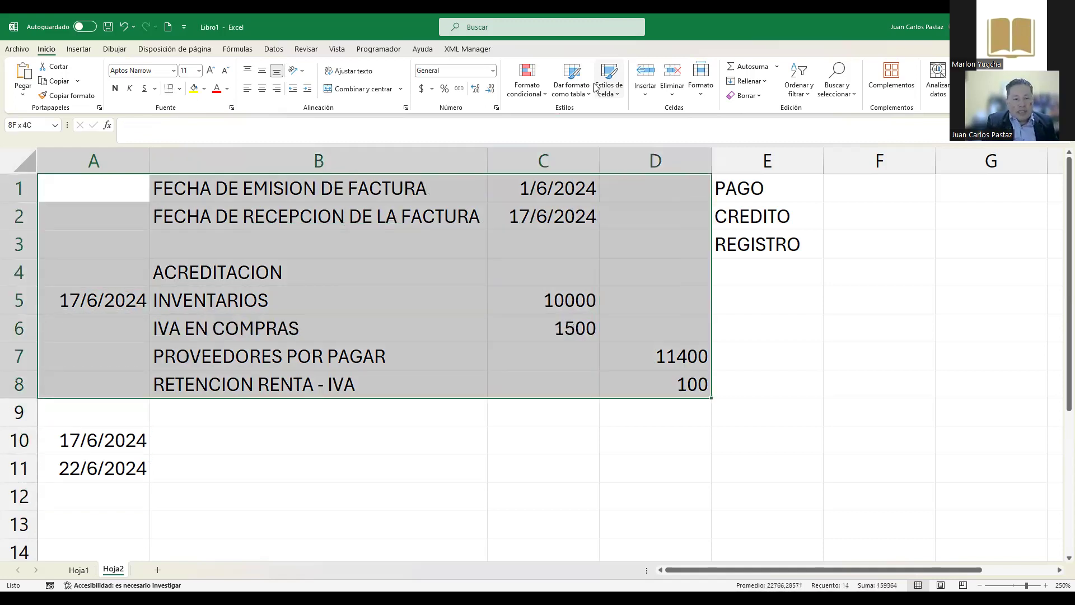
{"action": "key", "text": "ctrl+c"}
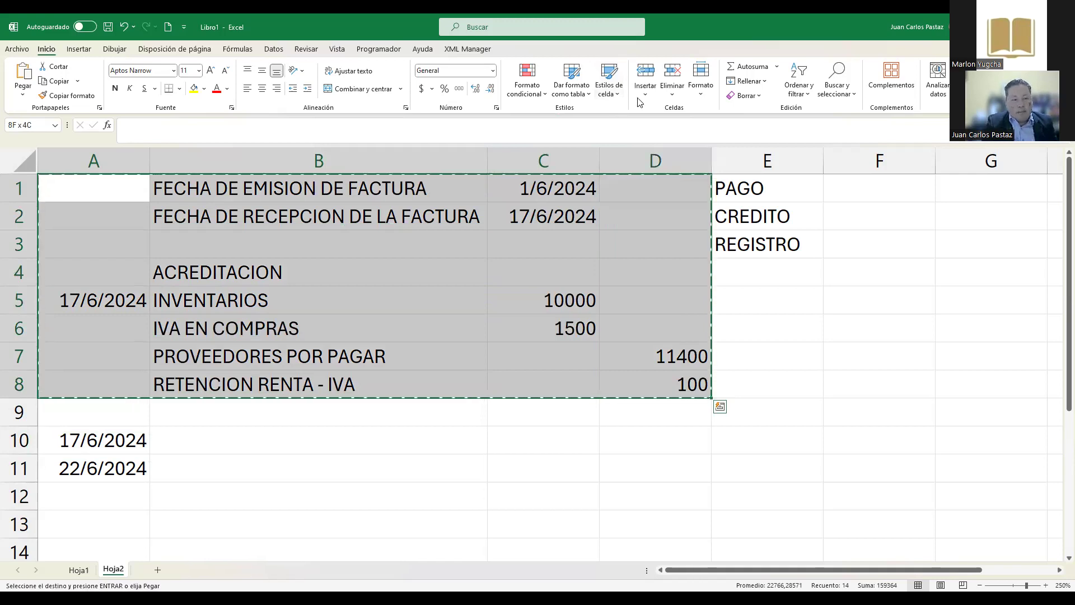
Paste the copied invoice example further down the sheet, starting at A17
{"action": "scroll", "coordinate": [640, 101], "scroll_direction": "down", "scroll_amount": 4}
{"action": "scroll", "coordinate": [360, 305], "scroll_direction": "down", "scroll_amount": 4}
{"action": "scroll", "coordinate": [314, 280], "scroll_direction": "down", "scroll_amount": 1}
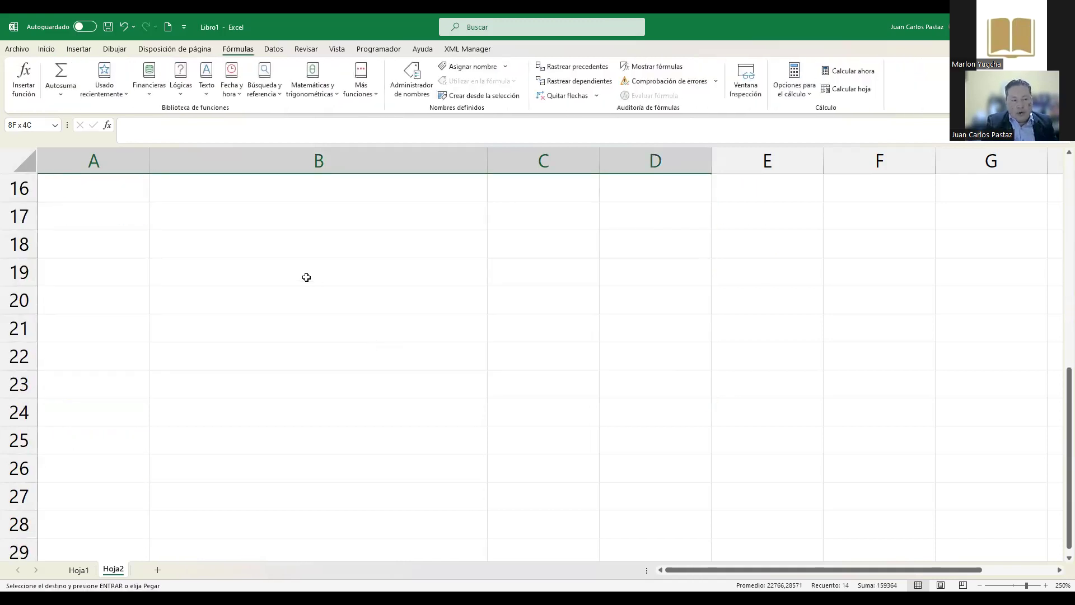
{"action": "left_click", "coordinate": [253, 220]}
{"action": "left_click", "coordinate": [130, 216]}
{"action": "key", "text": "ctrl+v"}
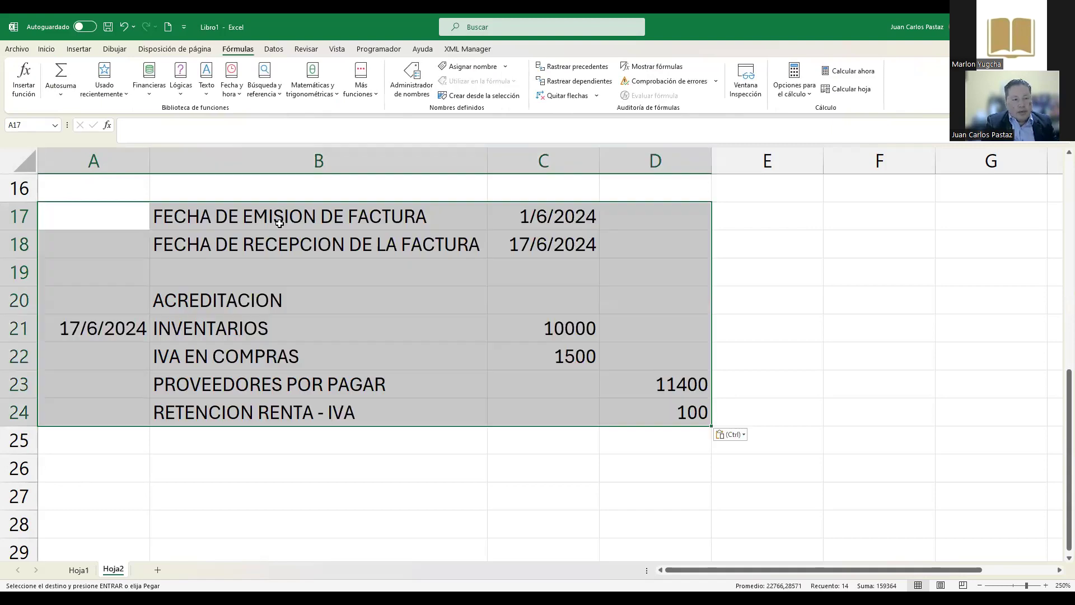
Replace the reception date label in B18 with CONTADO - CHEQUE - TRANSFENCIA
{"action": "left_click", "coordinate": [283, 224]}
{"action": "left_click", "coordinate": [547, 239]}
{"action": "left_click", "coordinate": [558, 220]}
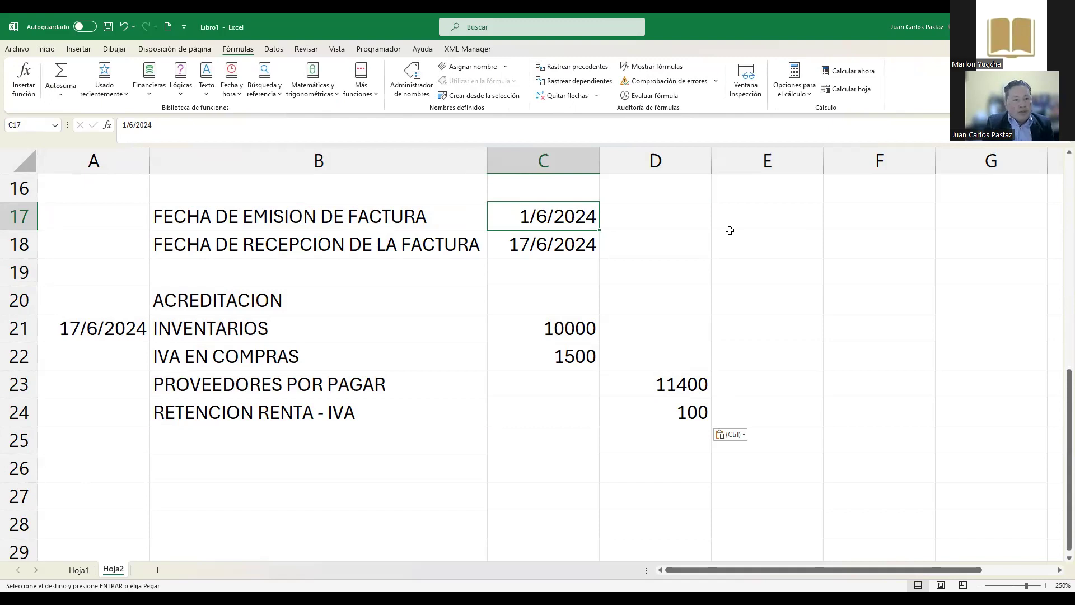
{"action": "key", "text": "Down"}
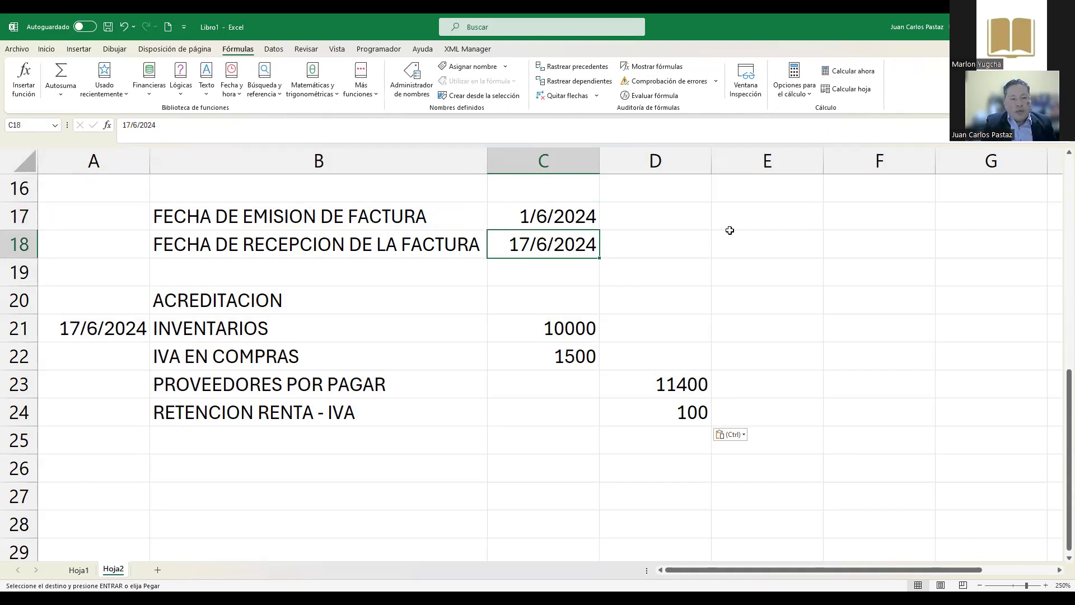
{"action": "key", "text": "Left"}
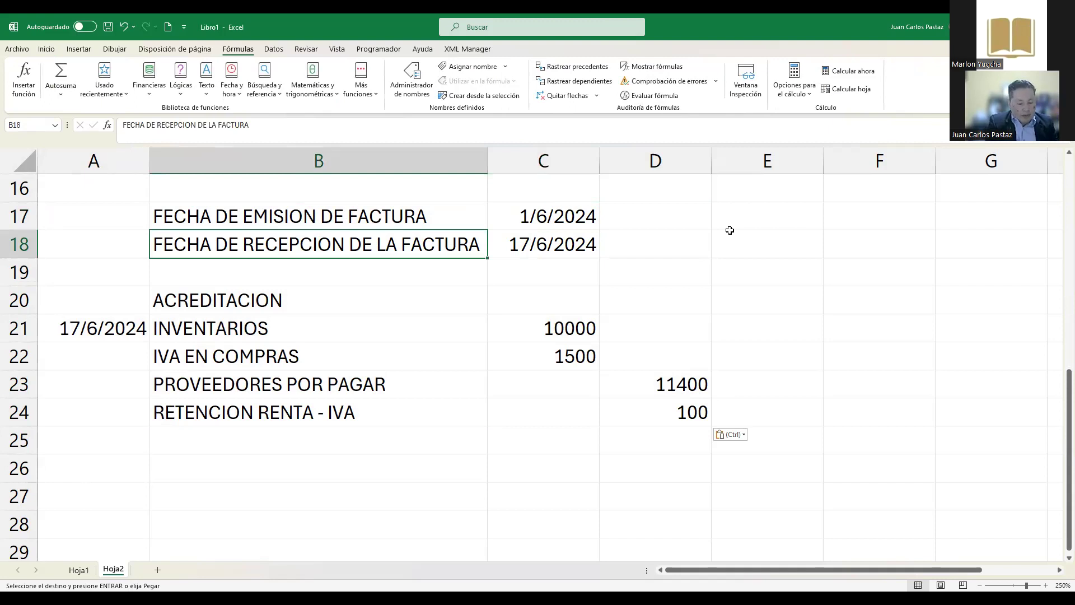
{"action": "type", "text": "CONTADO"}
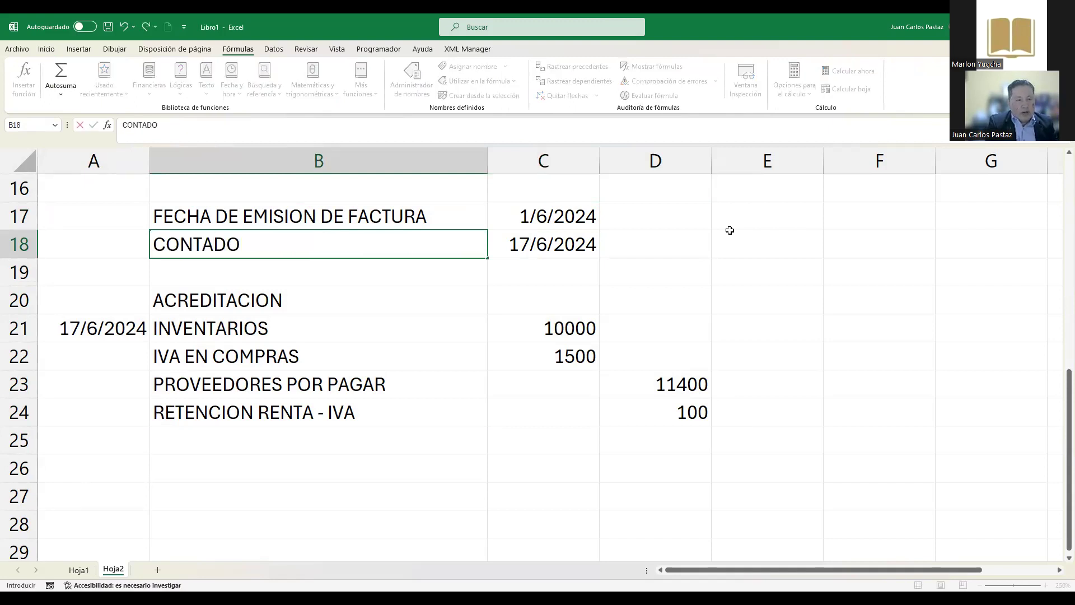
{"action": "type", "text": " - CHEQUE - T"}
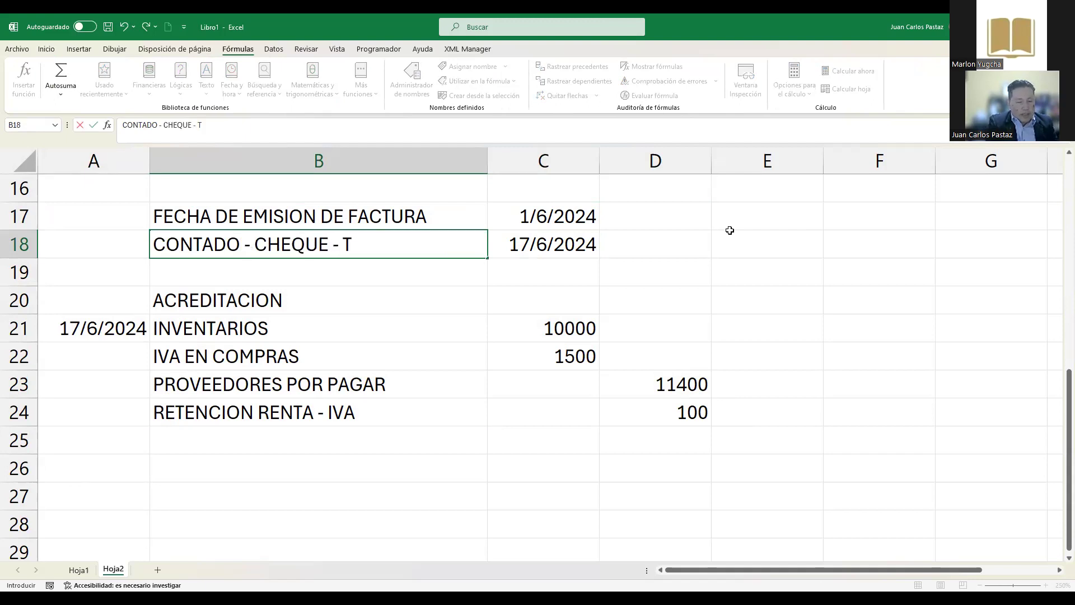
{"action": "type", "text": "RANSFEENCI"}
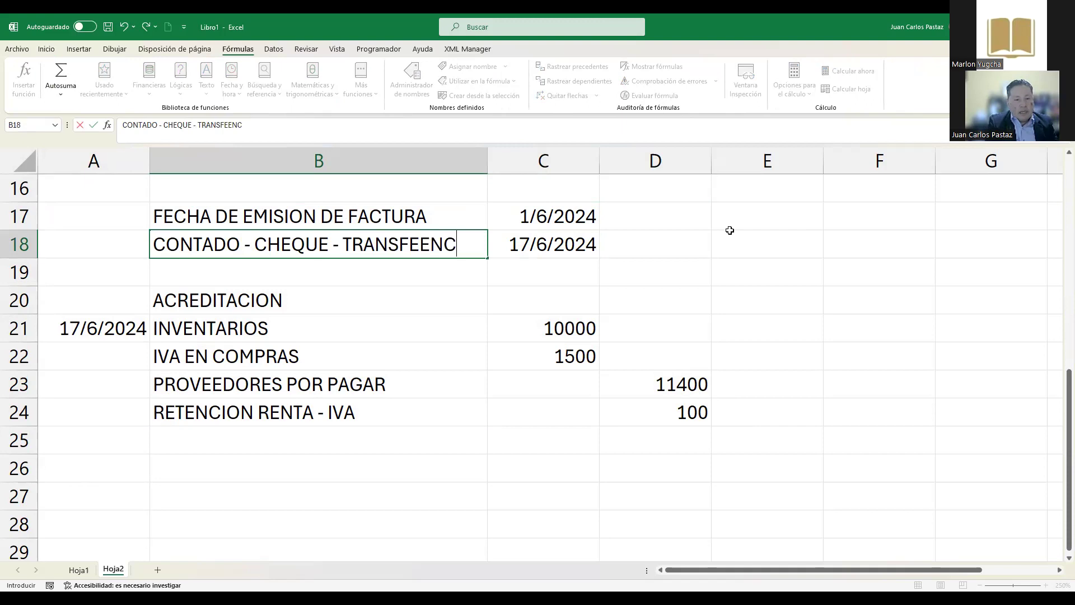
{"action": "key", "text": "BackSpace"}
{"action": "key", "text": "BackSpace"}
{"action": "key", "text": "BackSpace"}
{"action": "key", "text": "BackSpace"}
{"action": "type", "text": "NCIA"}
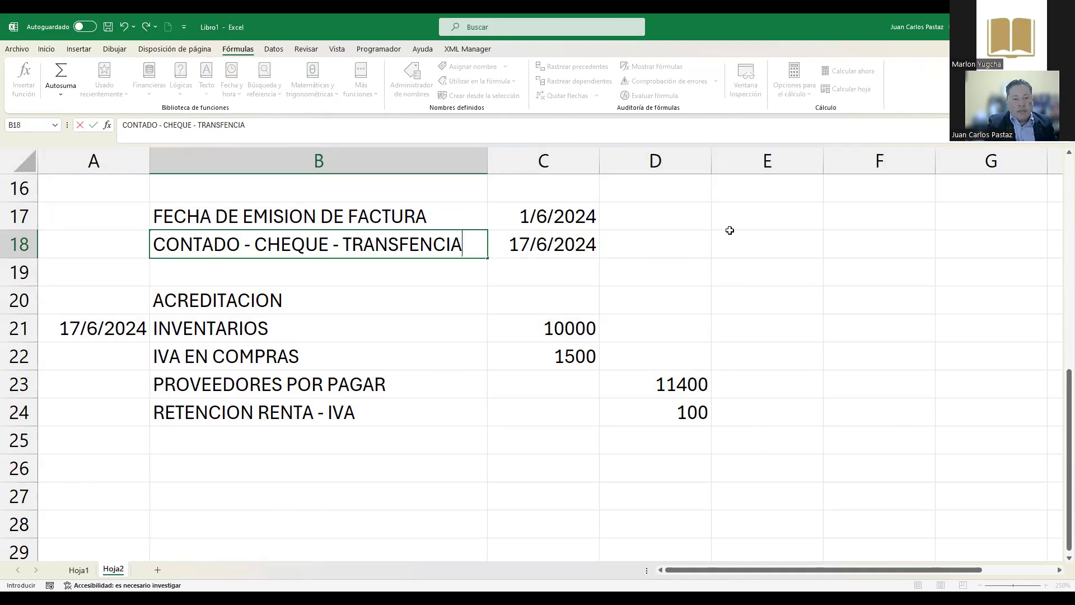
{"action": "key", "text": "Return"}
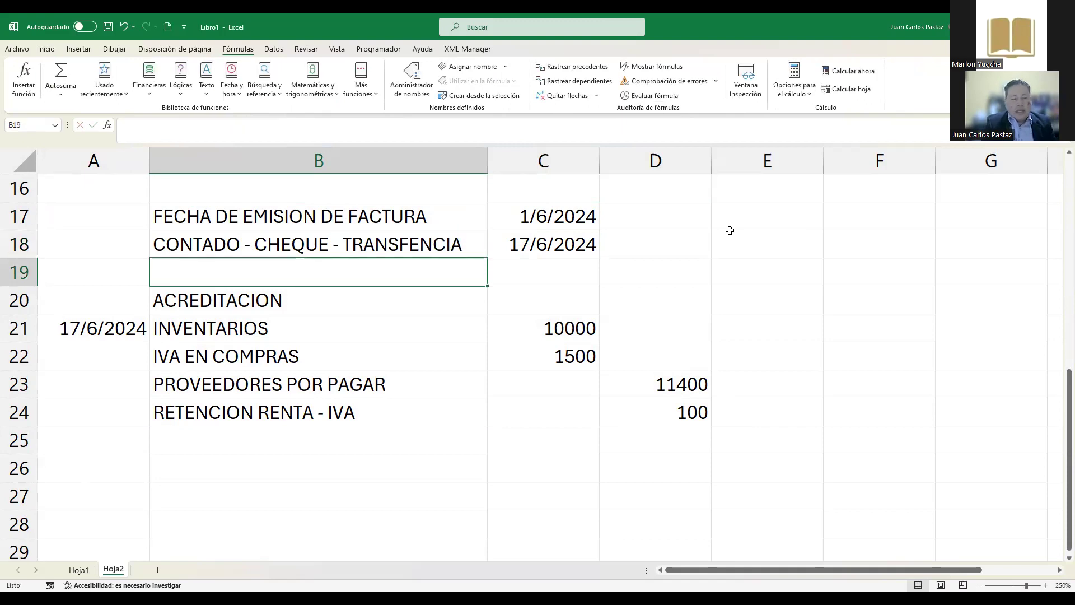
Set the date in C18, beside the CONTADO - CHEQUE - TRANSFENCIA label, to 1/6/2024
{"action": "key", "text": "Up"}
{"action": "key", "text": "Right"}
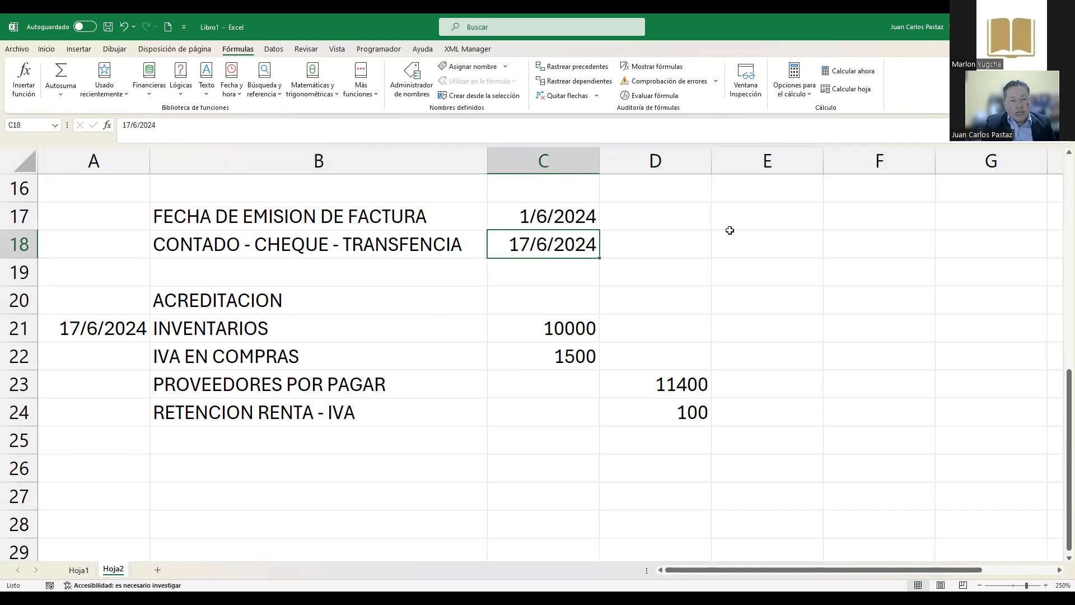
{"action": "type", "text": "1-6"}
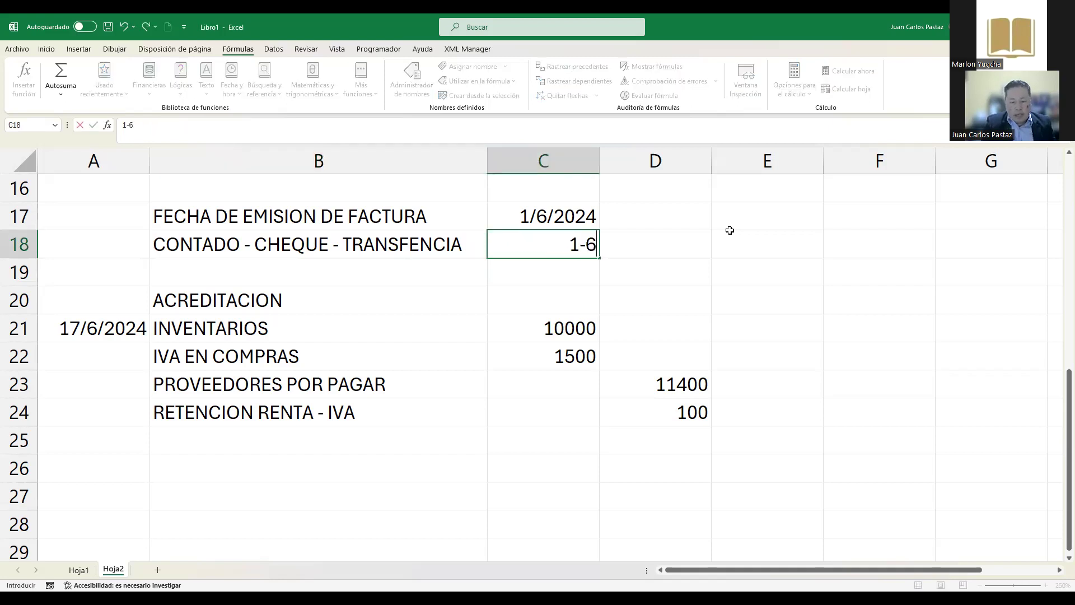
{"action": "type", "text": "-220"}
{"action": "key", "text": "BackSpace"}
{"action": "key", "text": "BackSpace"}
{"action": "type", "text": "024"}
{"action": "key", "text": "Return"}
Change the accounting entry date in A21, beside INVENTARIOS, to 1/6/2024
{"action": "key", "text": "Down"}
{"action": "key", "text": "Down"}
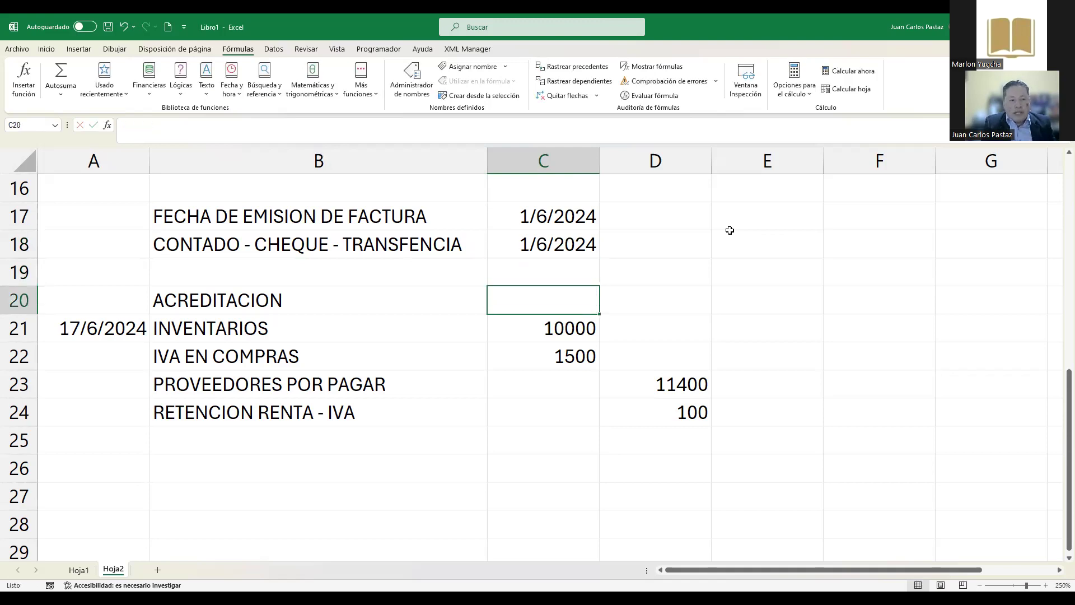
{"action": "key", "text": "Left"}
{"action": "key", "text": "Left"}
{"action": "type", "text": "1-"}
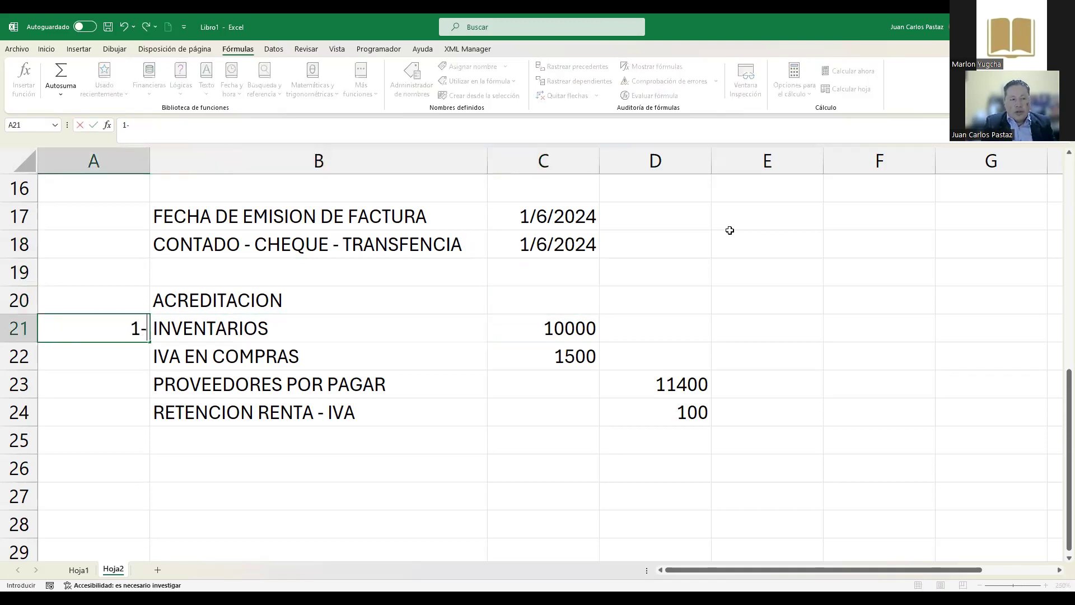
{"action": "type", "text": "6-2024"}
{"action": "key", "text": "Return"}
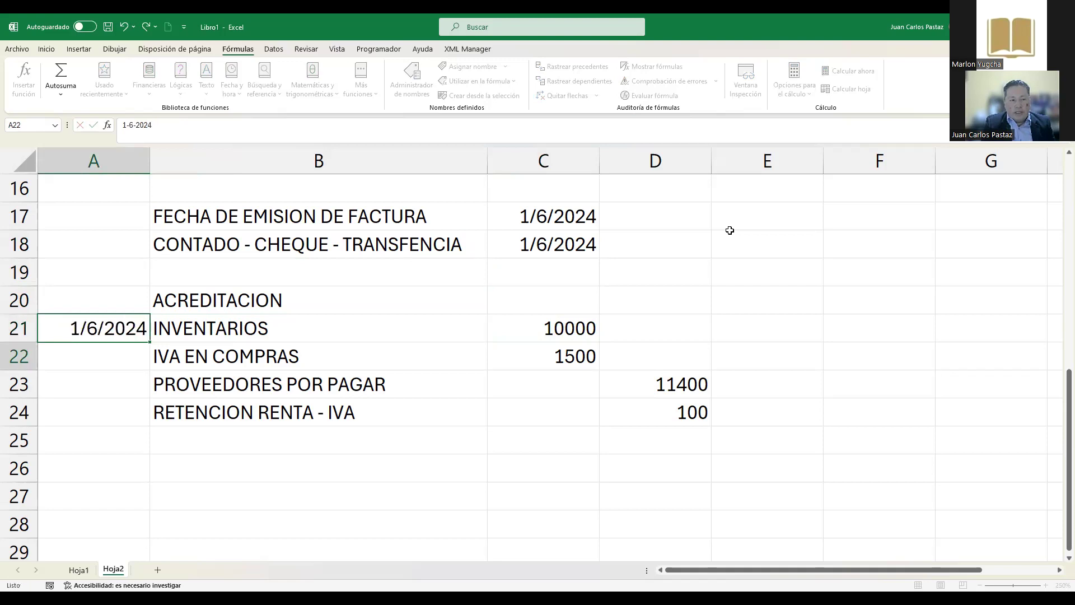
Add the label COMPROBANTE in B26, below the second accounting entry, and select A26 beside it
{"action": "key", "text": "Down"}
{"action": "key", "text": "Down"}
{"action": "key", "text": "Down"}
{"action": "key", "text": "Down"}
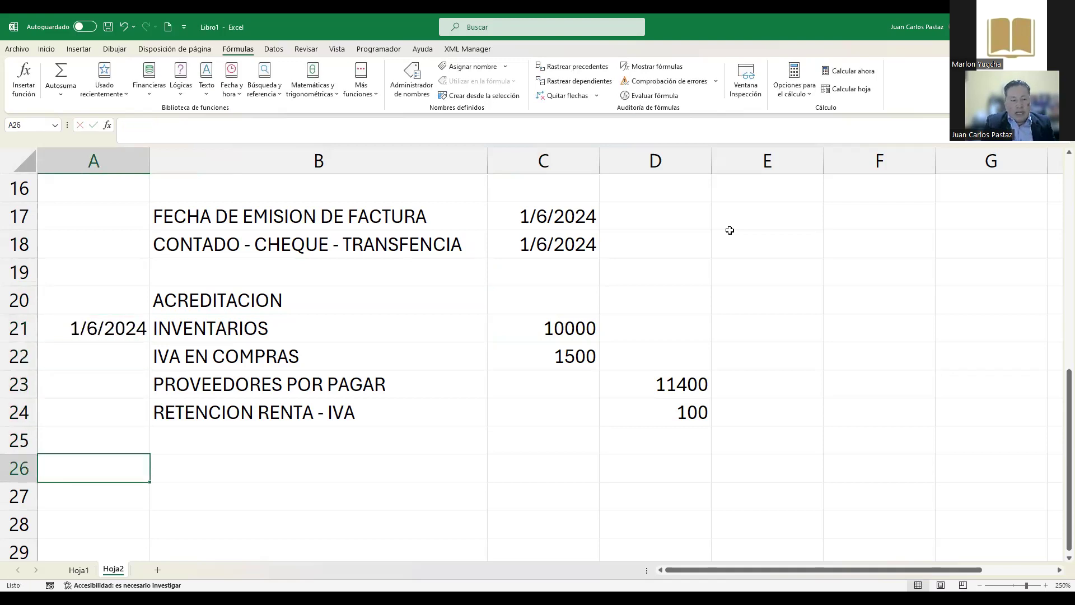
{"action": "key", "text": "Right"}
{"action": "type", "text": "COMPROVBAN"}
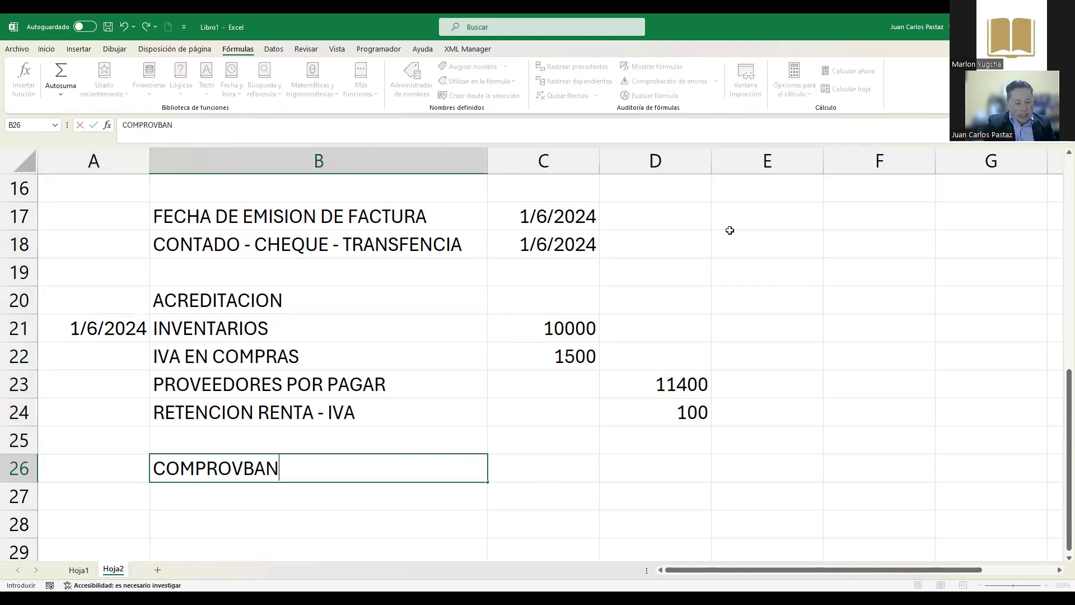
{"action": "key", "text": "BackSpace"}
{"action": "key", "text": "BackSpace"}
{"action": "key", "text": "BackSpace"}
{"action": "key", "text": "BackSpace"}
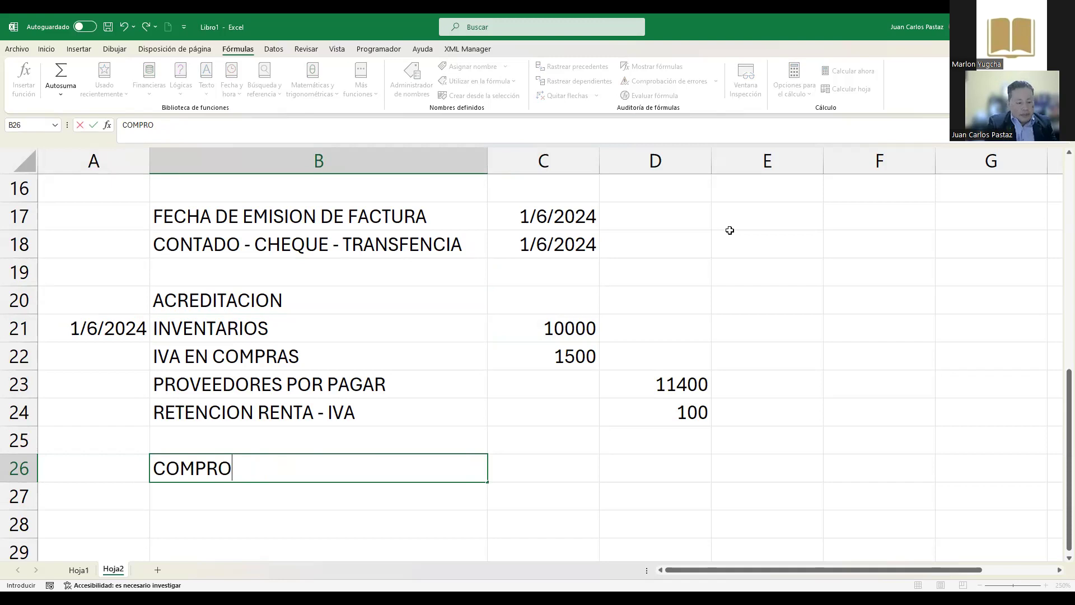
{"action": "type", "text": "BAMN"}
{"action": "key", "text": "BackSpace"}
{"action": "key", "text": "BackSpace"}
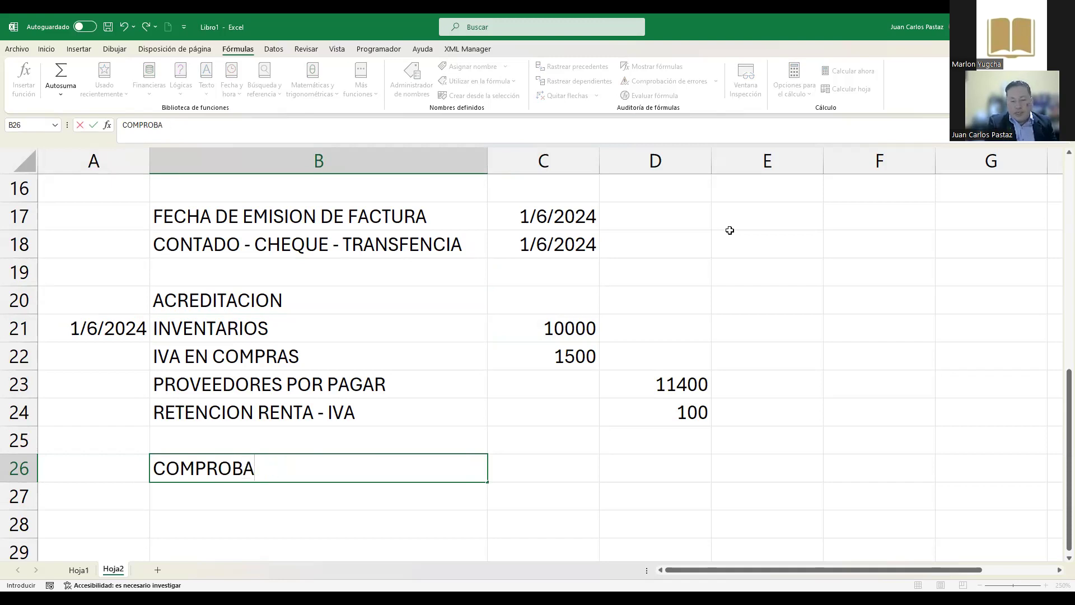
{"action": "type", "text": "NTE"}
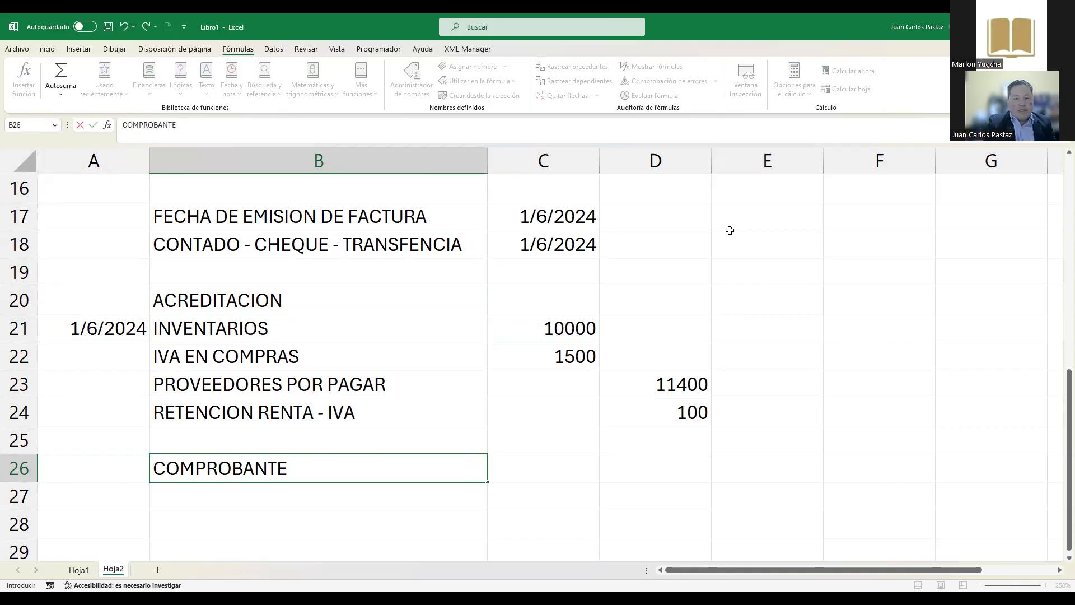
{"action": "key", "text": "Return"}
{"action": "key", "text": "Up"}
{"action": "key", "text": "Left"}
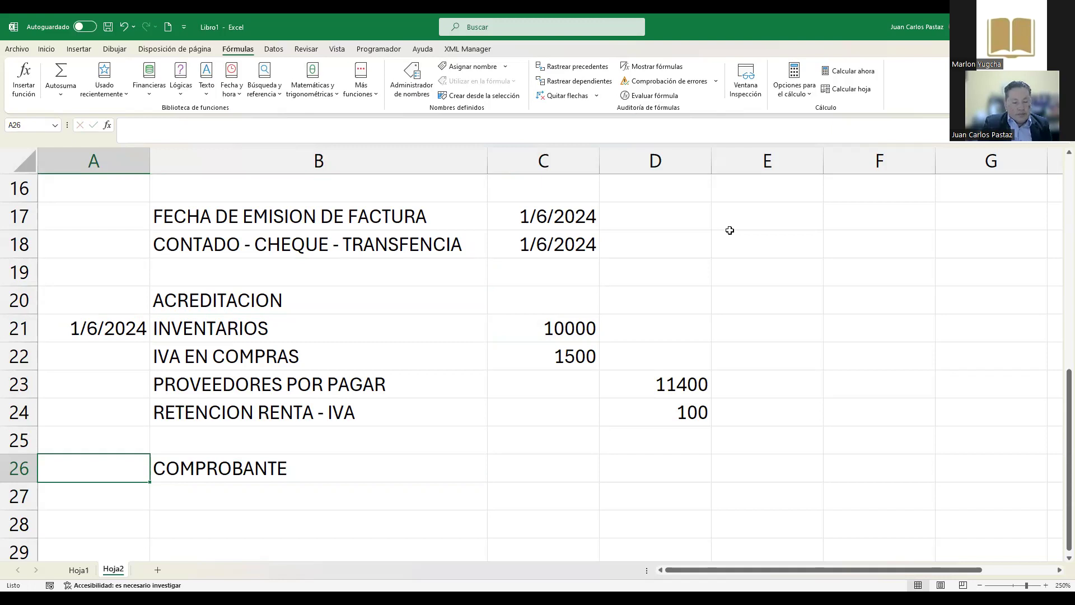
Enter the date 1/6/2024 in A26 beside COMPROBANTE and 6/6/2024 in A27 below it
{"action": "type", "text": "1-"}
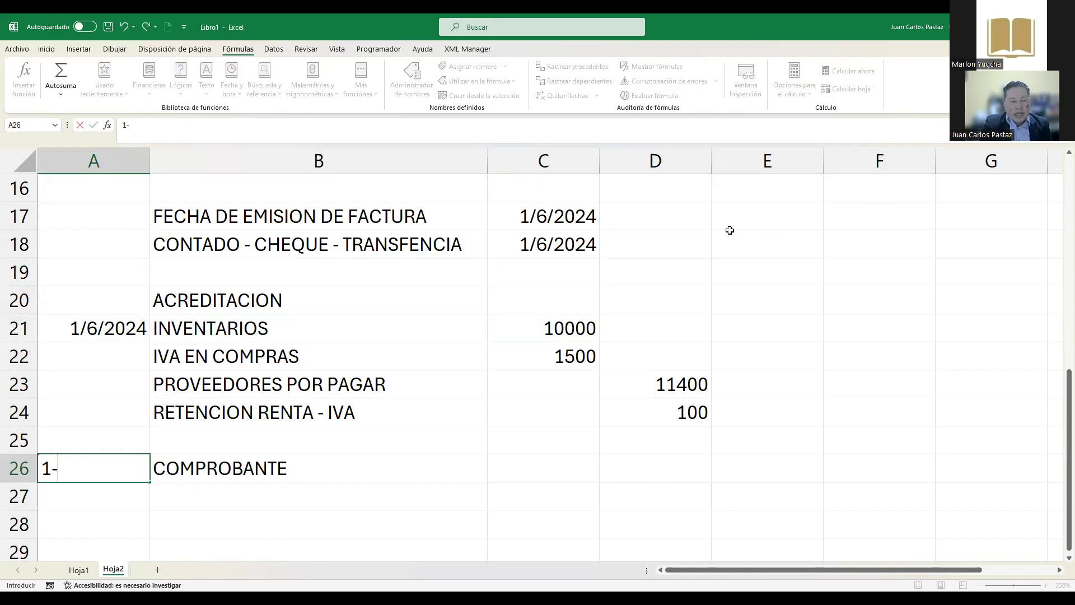
{"action": "type", "text": "6-2024"}
{"action": "key", "text": "Return"}
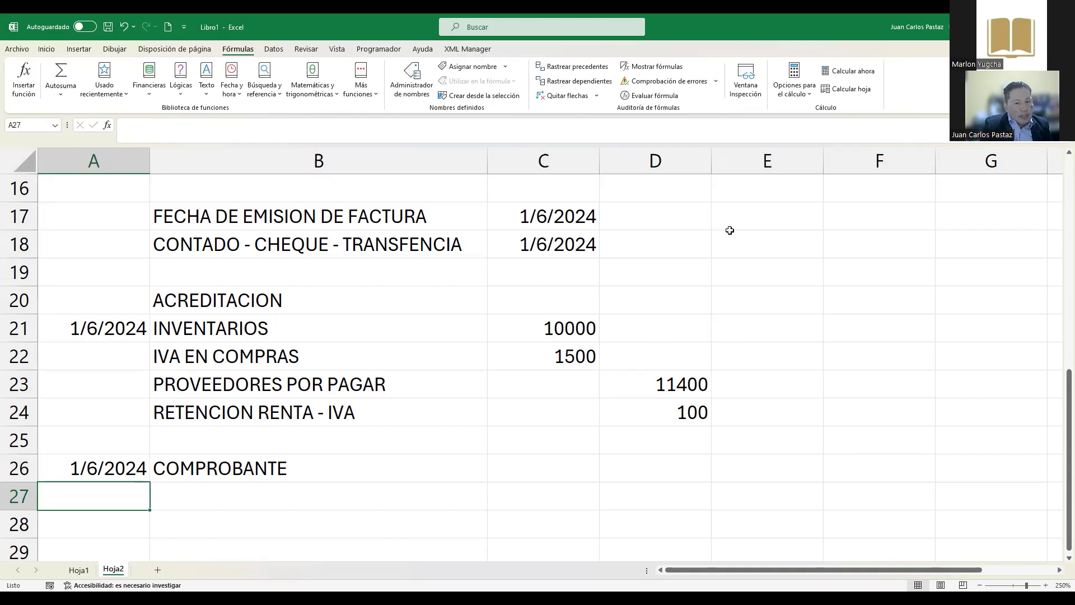
{"action": "type", "text": "6-6"}
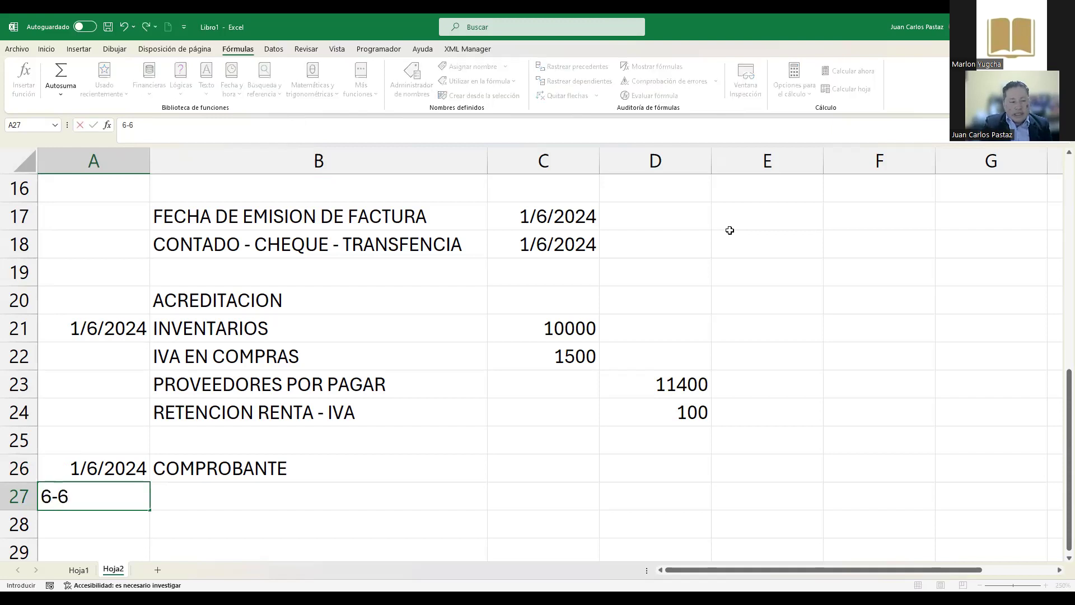
{"action": "type", "text": "-2024"}
{"action": "key", "text": "Return"}
Add the label ENTREGA DE COMPROBANTE in B27, beside the 6/6/2024 date
{"action": "key", "text": "Up"}
{"action": "key", "text": "Right"}
{"action": "type", "text": "ENTREGA"}
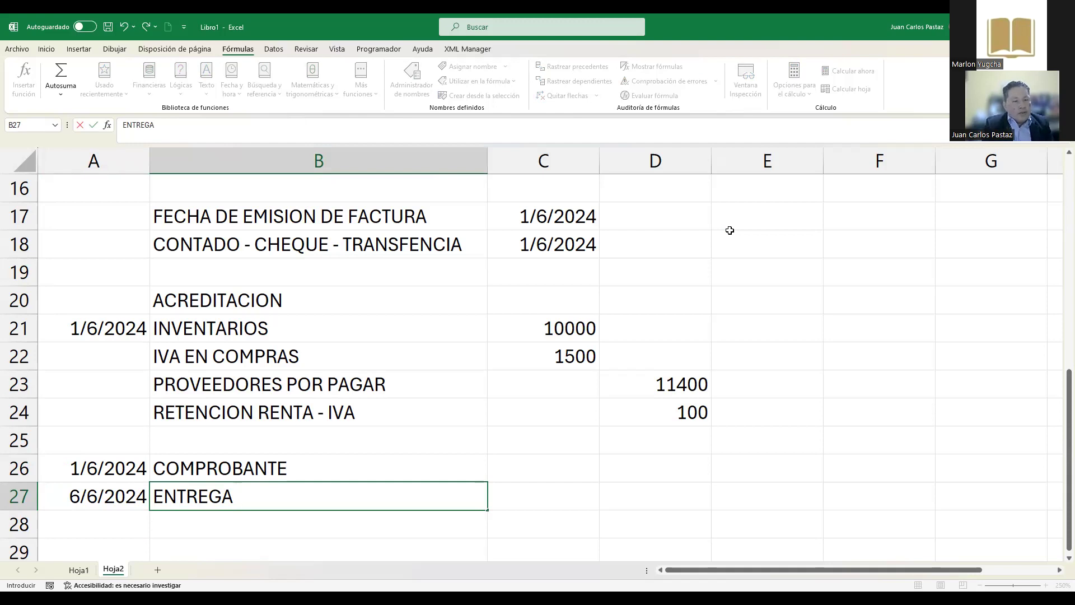
{"action": "type", "text": "DE CO,PRO"}
{"action": "key", "text": "BackSpace"}
{"action": "key", "text": "BackSpace"}
{"action": "key", "text": "BackSpace"}
{"action": "key", "text": "BackSpace"}
{"action": "type", "text": "MPROA"}
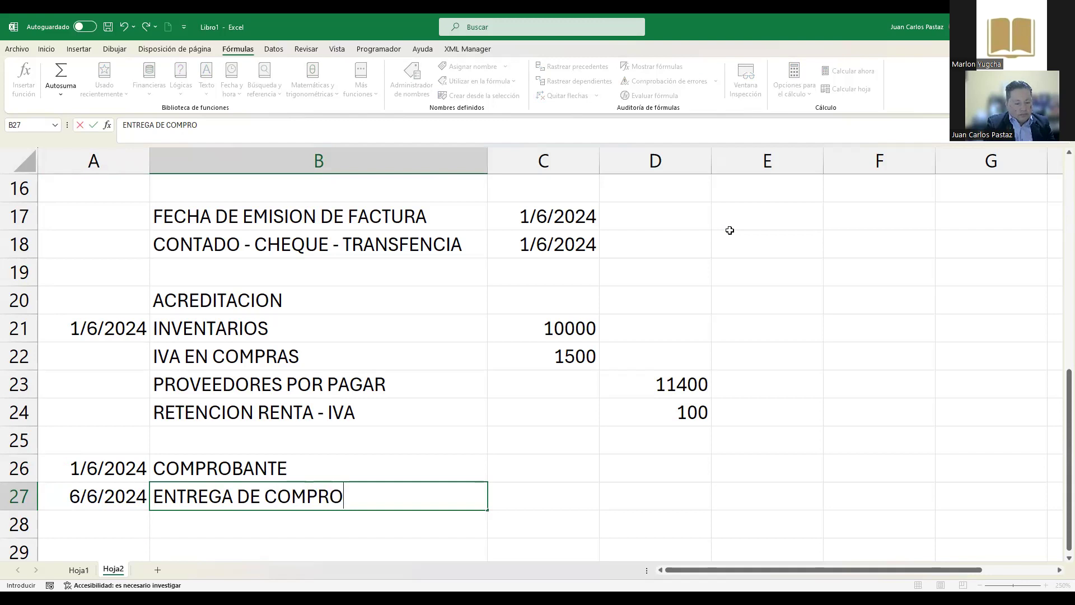
{"action": "key", "text": "BackSpace"}
{"action": "type", "text": "BANTE"}
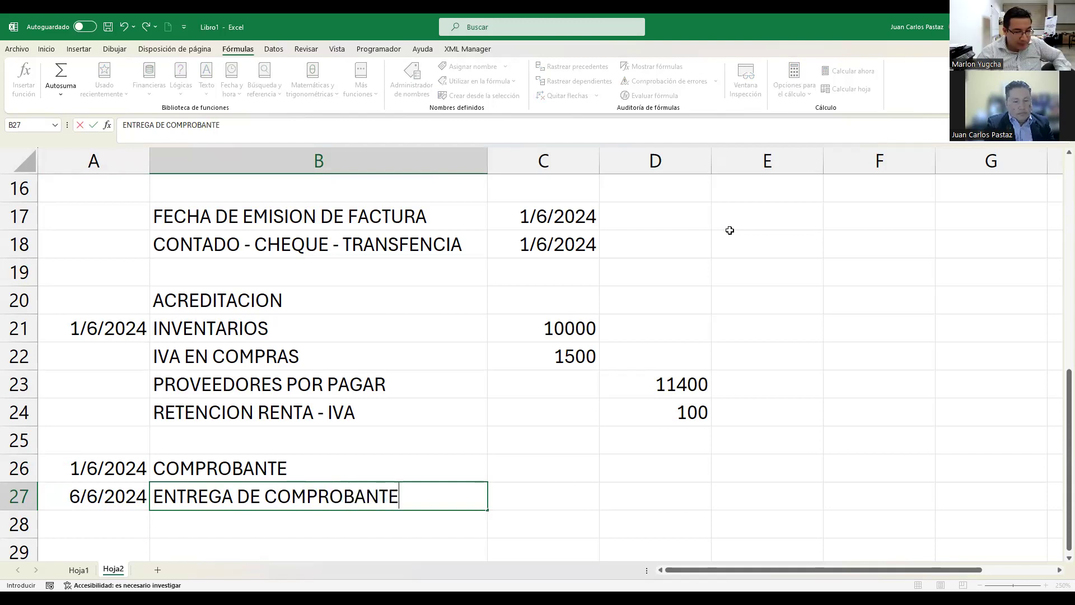
{"action": "key", "text": "Return"}
Extend the label in B26 to read COMPROBANTE DE RETENCIÓN
{"action": "key", "text": "Up"}
{"action": "key", "text": "Up"}
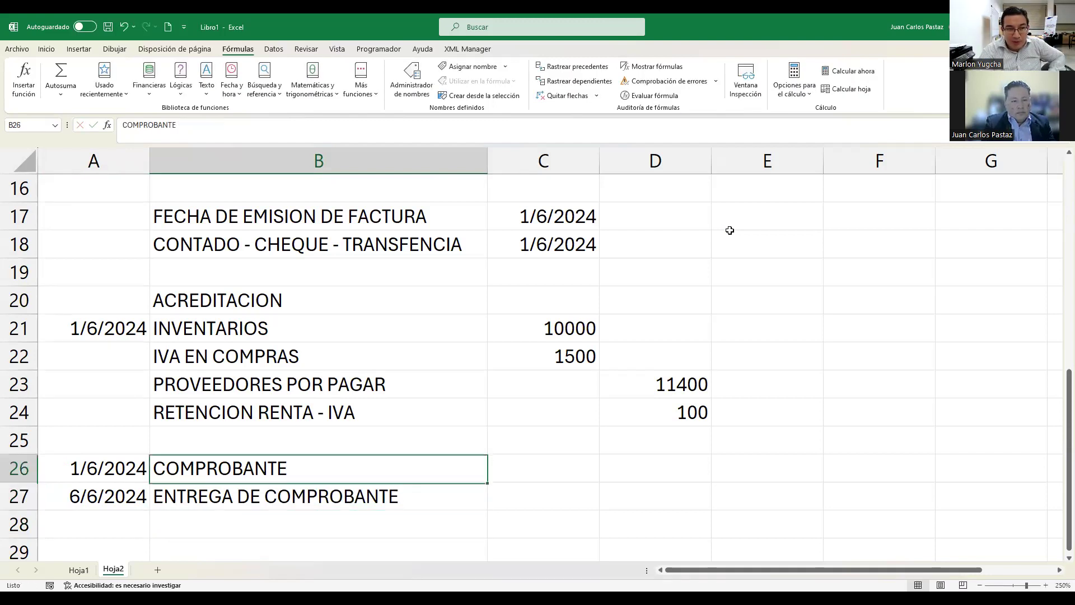
{"action": "key", "text": "F2"}
{"action": "type", "text": "DE RETEN"}
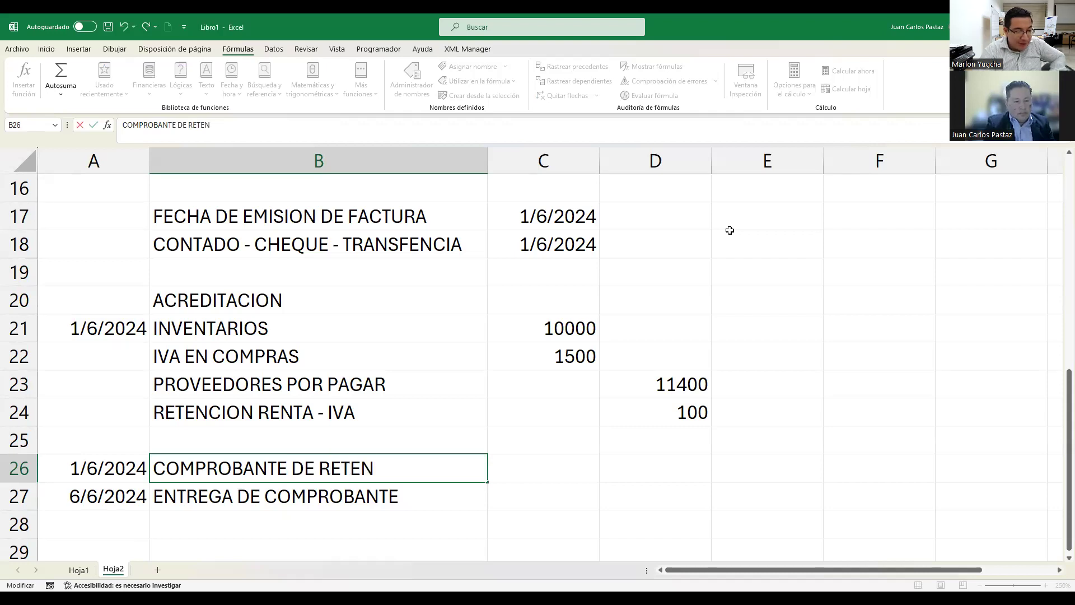
{"action": "type", "text": "CION"}
{"action": "key", "text": "Left"}
{"action": "key", "text": "BackSpace"}
{"action": "type", "text": "Ó"}
{"action": "key", "text": "Return"}
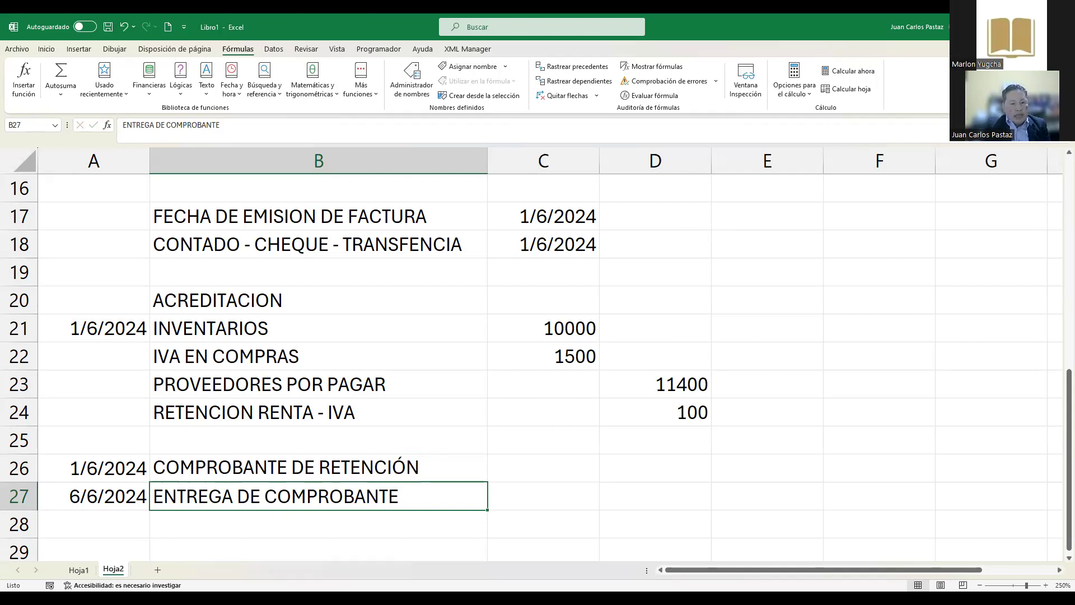
Review the credit purchase example in rows 1 to 11, starting from its invoice issue date in C1
{"action": "left_click", "coordinate": [437, 375]}
{"action": "scroll", "coordinate": [434, 377], "scroll_direction": "up", "scroll_amount": 5}
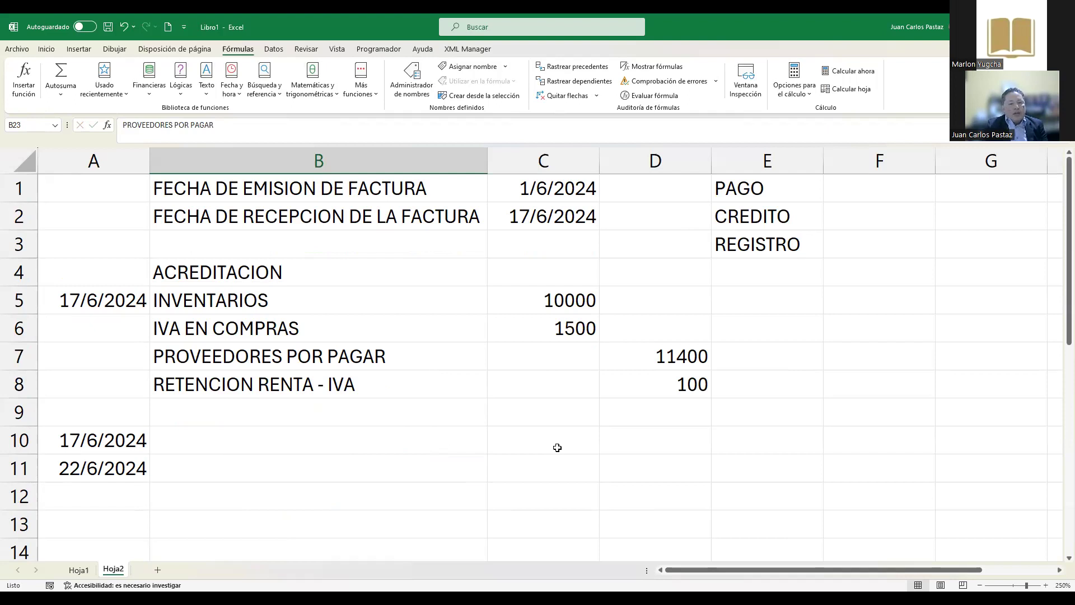
{"action": "left_click", "coordinate": [543, 189]}
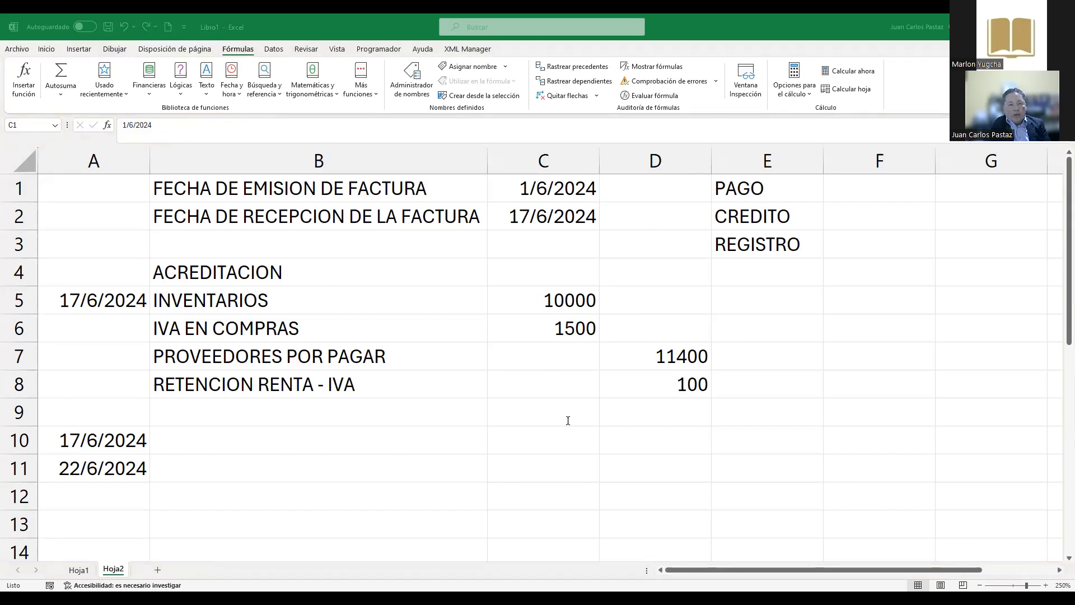
Switch to the PDF resolution, select "lo que ocurra primero" in Art. 8, and return to the cash example's payment label in Excel
{"action": "key", "text": "alt+Tab"}
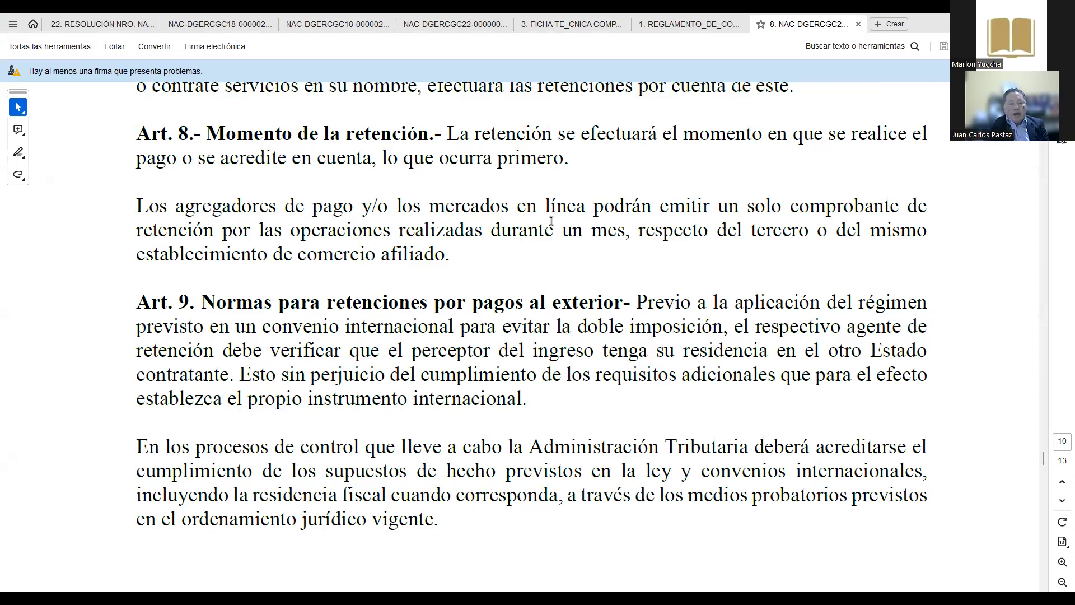
{"action": "left_click_drag", "start_coordinate": [389, 157], "coordinate": [529, 161]}
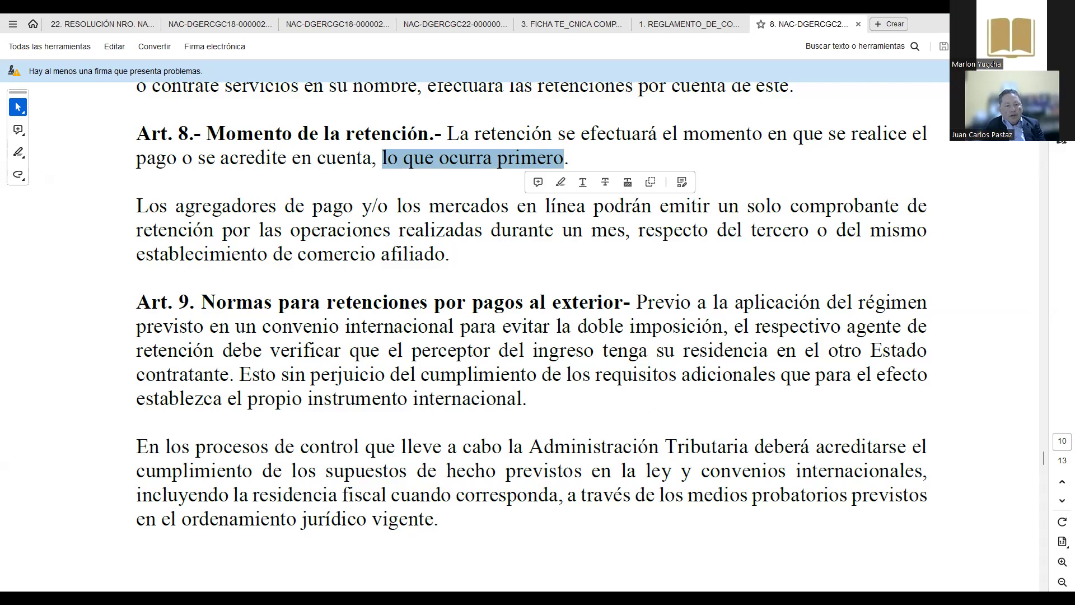
{"action": "key", "text": "alt+Tab"}
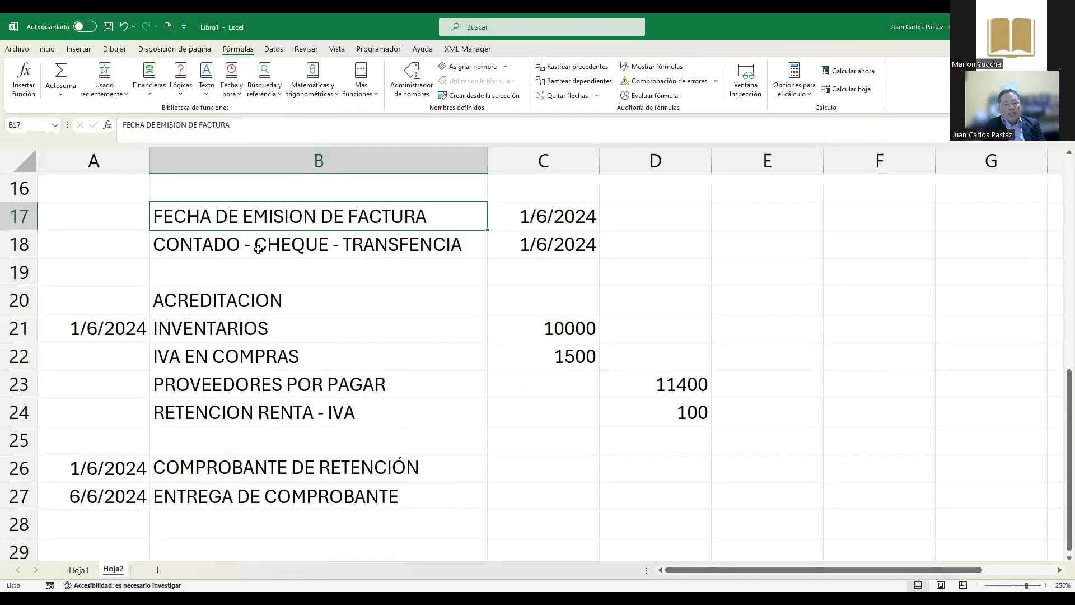
{"action": "left_click", "coordinate": [233, 251]}
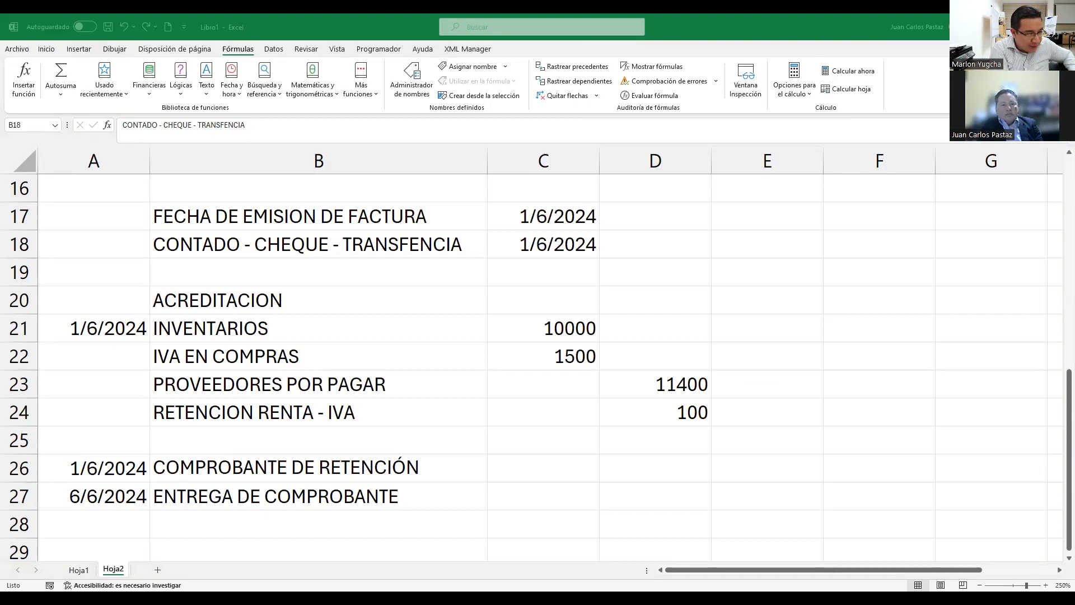
Switch to the tax law PDF and highlight "La retención en la fuente deberá realizarse al momento del pago" and "crédito en cuenta" in Art. 50
{"action": "key", "text": "alt+Tab"}
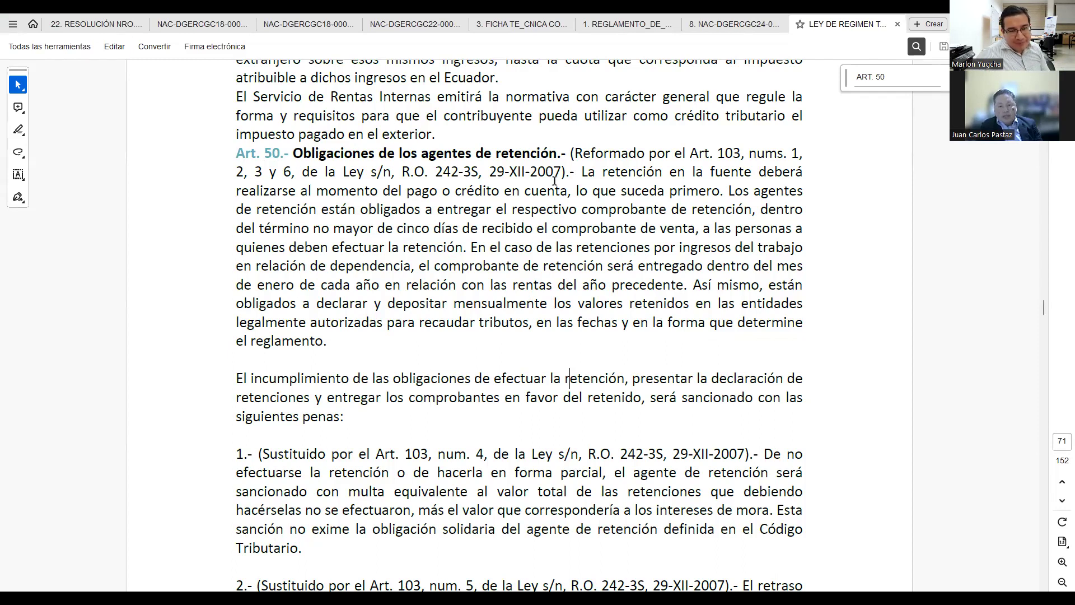
{"action": "left_click_drag", "start_coordinate": [583, 171], "coordinate": [558, 192]}
{"action": "left_click", "coordinate": [477, 173]}
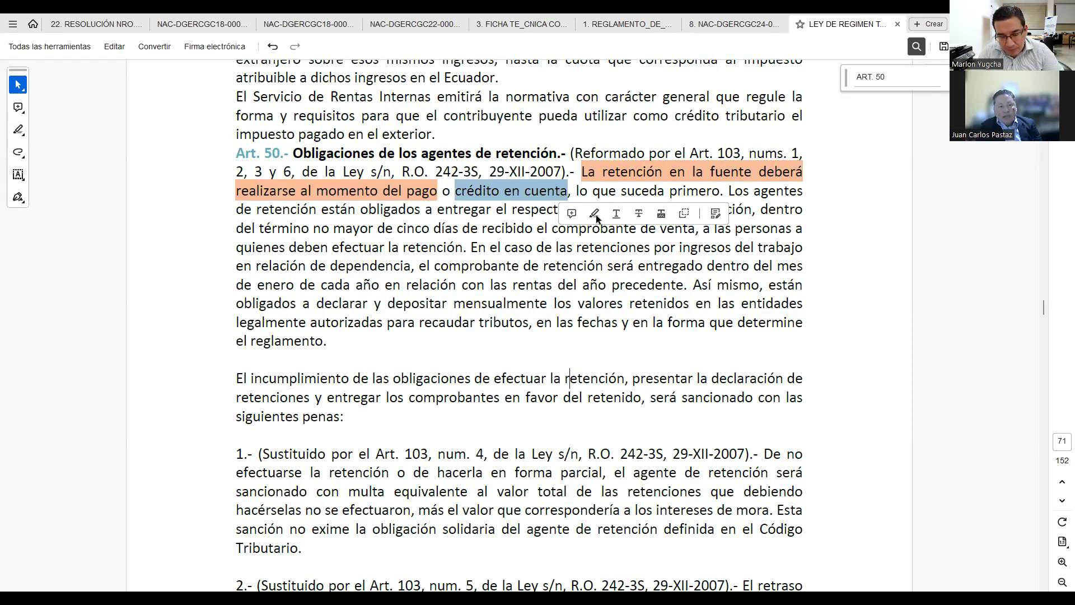
{"action": "left_click", "coordinate": [593, 214]}
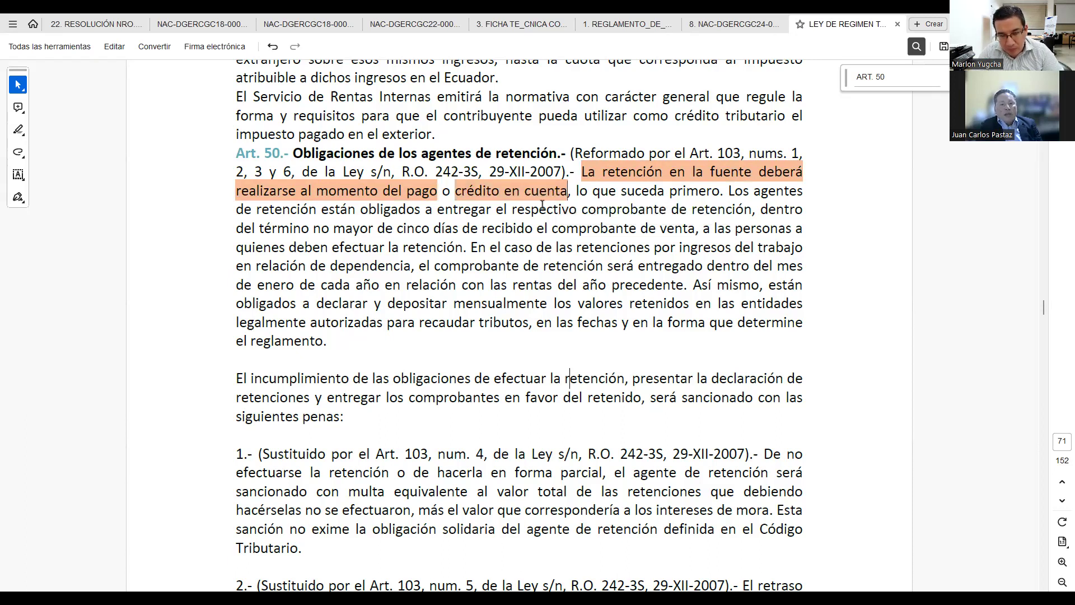
Highlight "lo que suceda primero." and "de recibido el comprobante de venta," in Art. 50
{"action": "left_click_drag", "start_coordinate": [724, 189], "coordinate": [577, 190]}
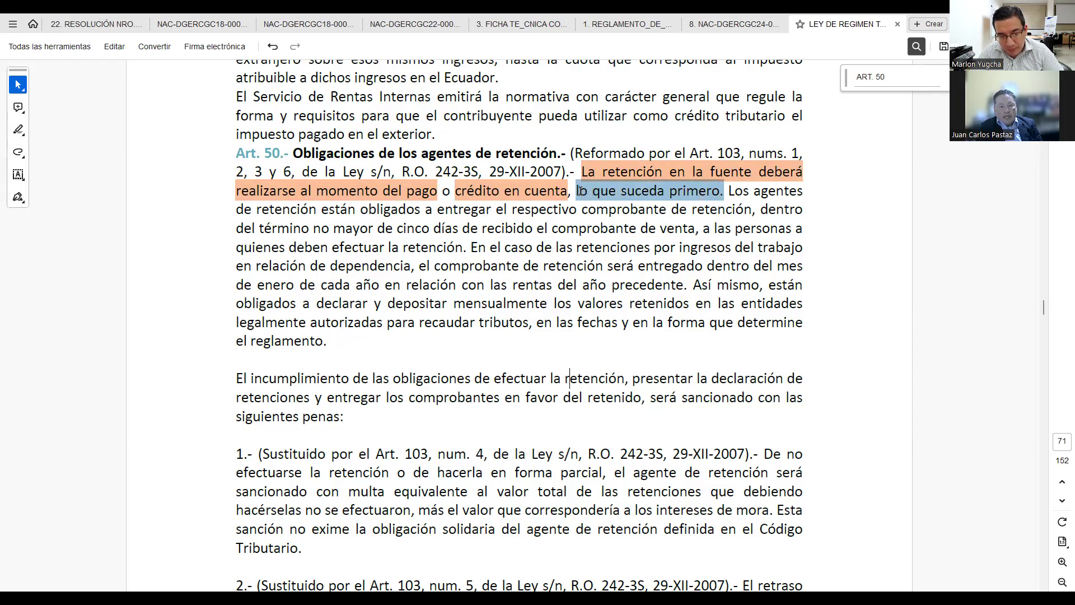
{"action": "left_click", "coordinate": [616, 218]}
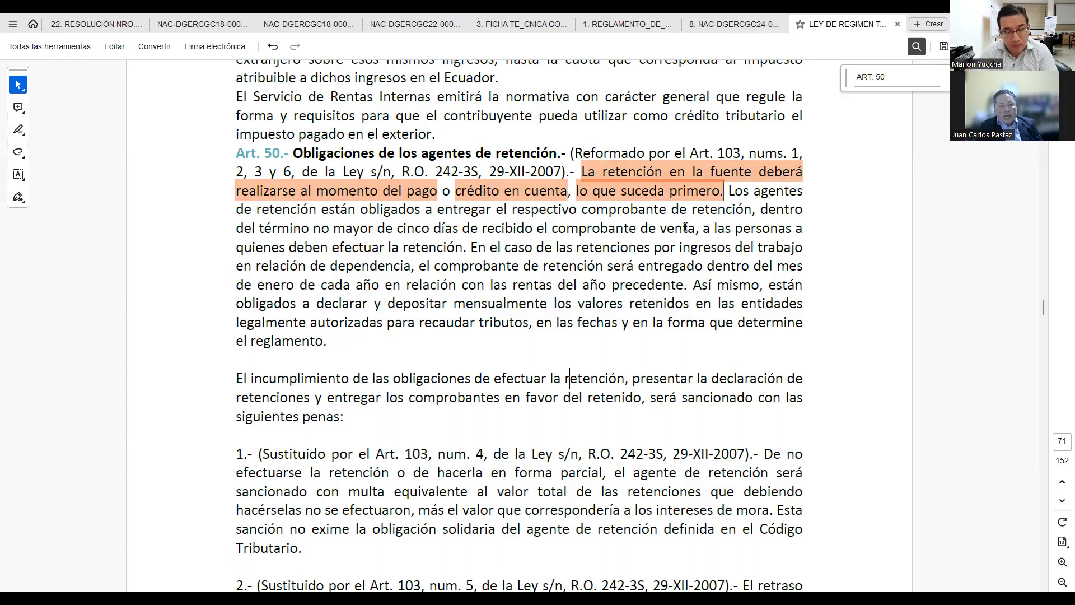
{"action": "left_click_drag", "start_coordinate": [699, 228], "coordinate": [459, 227]}
{"action": "left_click", "coordinate": [496, 250]}
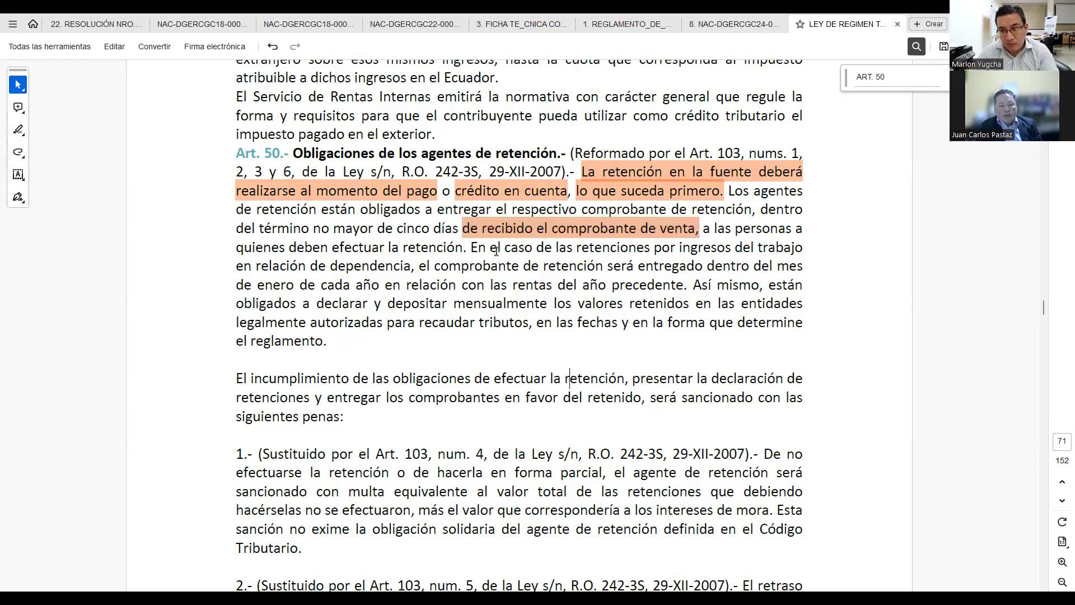